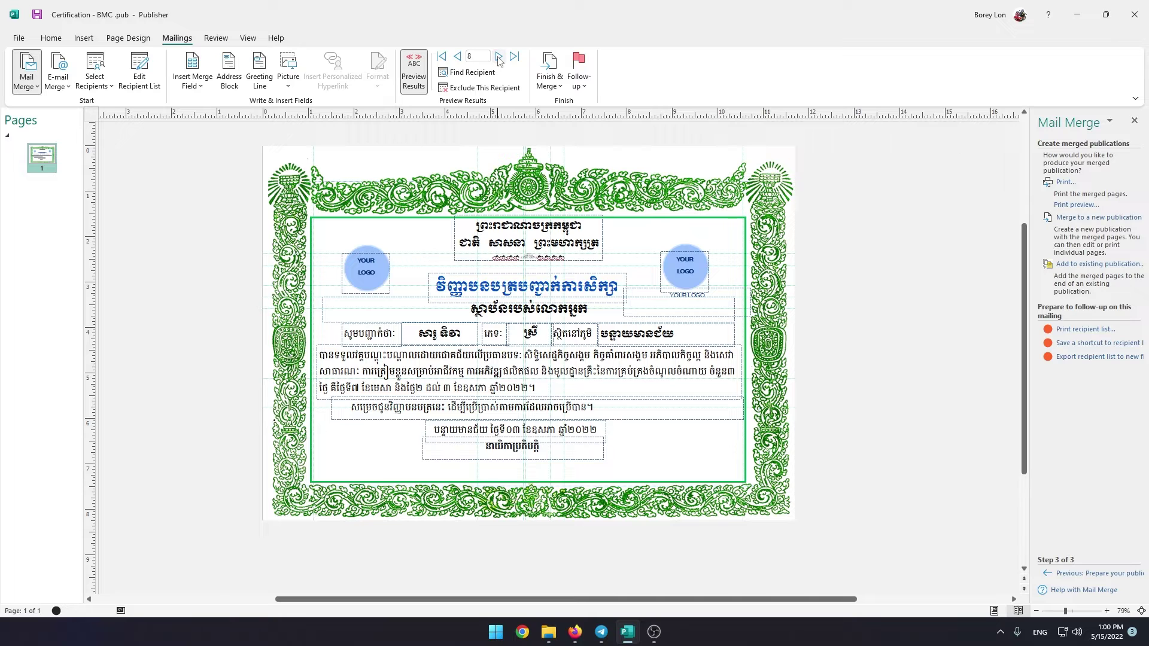
Step: Page forward through the certificate's merge preview, checking the filled-in details of successive recipients
left_click(499, 57)
left_click(499, 57)
left_click(499, 57)
left_click(499, 57)
left_click(499, 56)
left_click(499, 57)
left_click(499, 57)
left_click(499, 57)
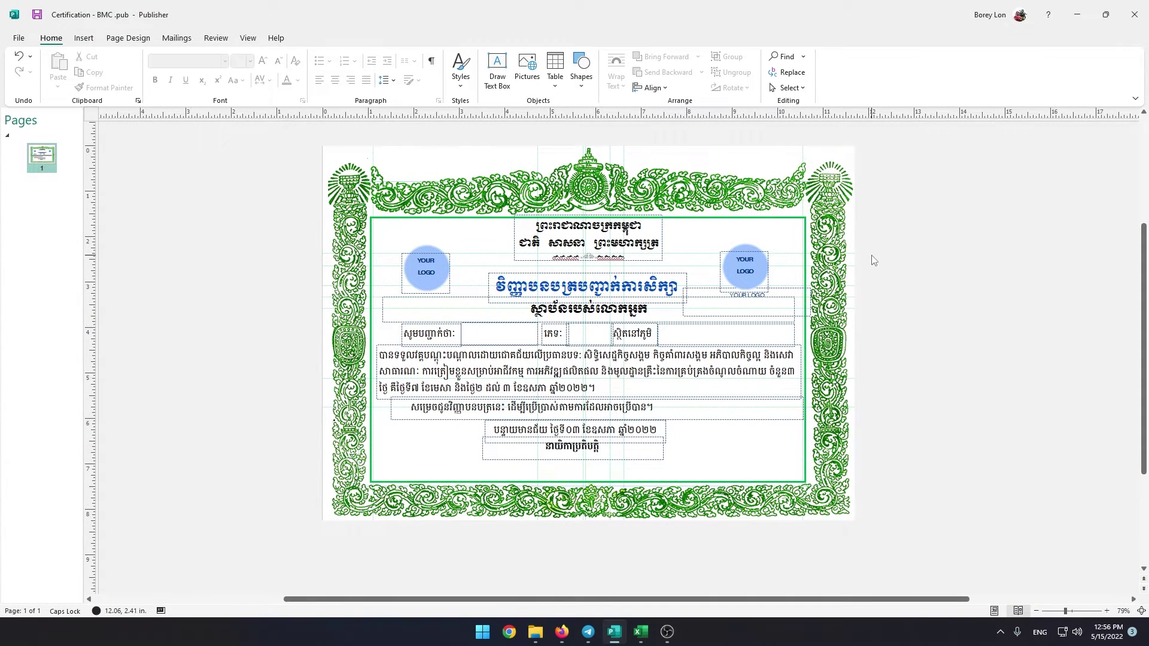
left_click(666, 358)
left_click(974, 303)
left_click(246, 38)
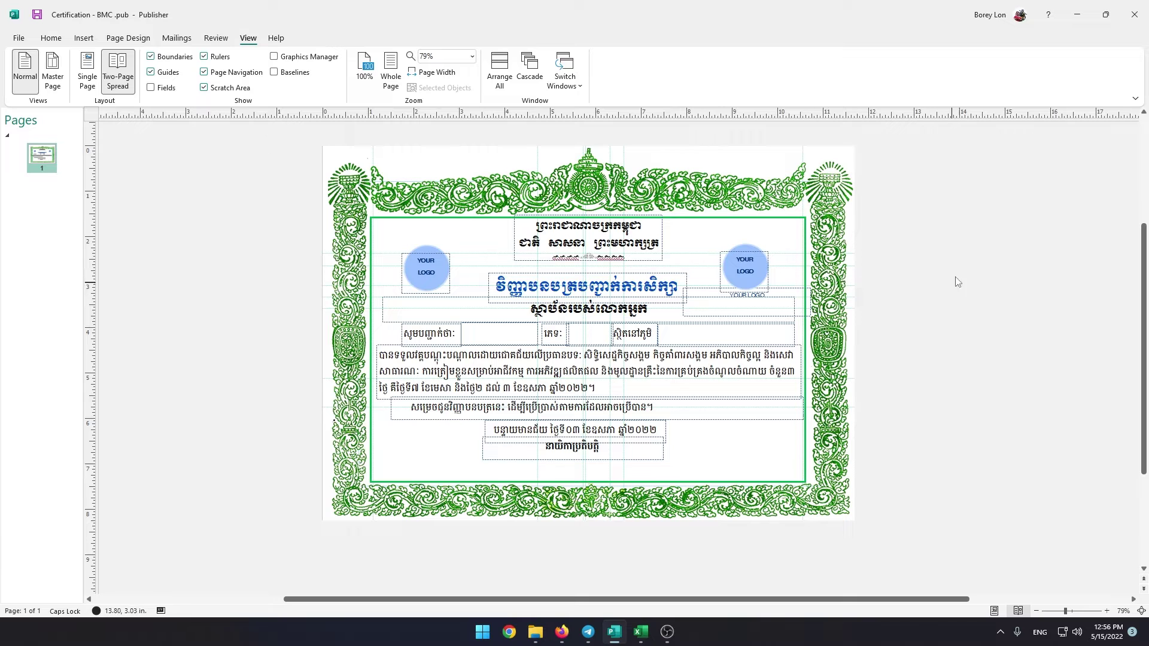
Step: Open list.xlsx from the desktop, examine its Name, Gender and Address columns, and close the workbook
left_click(1076, 18)
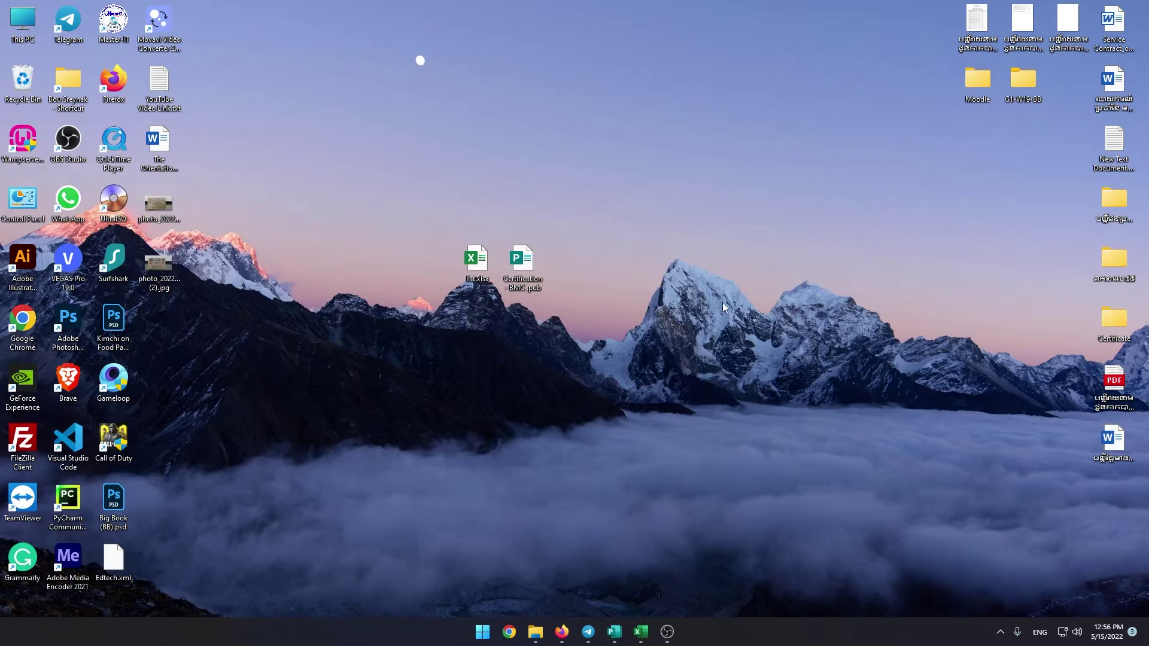
left_click(476, 263)
double_click(494, 266)
left_click(261, 152)
left_click(323, 152)
left_click(382, 154)
left_click_drag(256, 172, 248, 580)
scroll(356, 244, "up", 3)
left_click(389, 226)
left_click(395, 168)
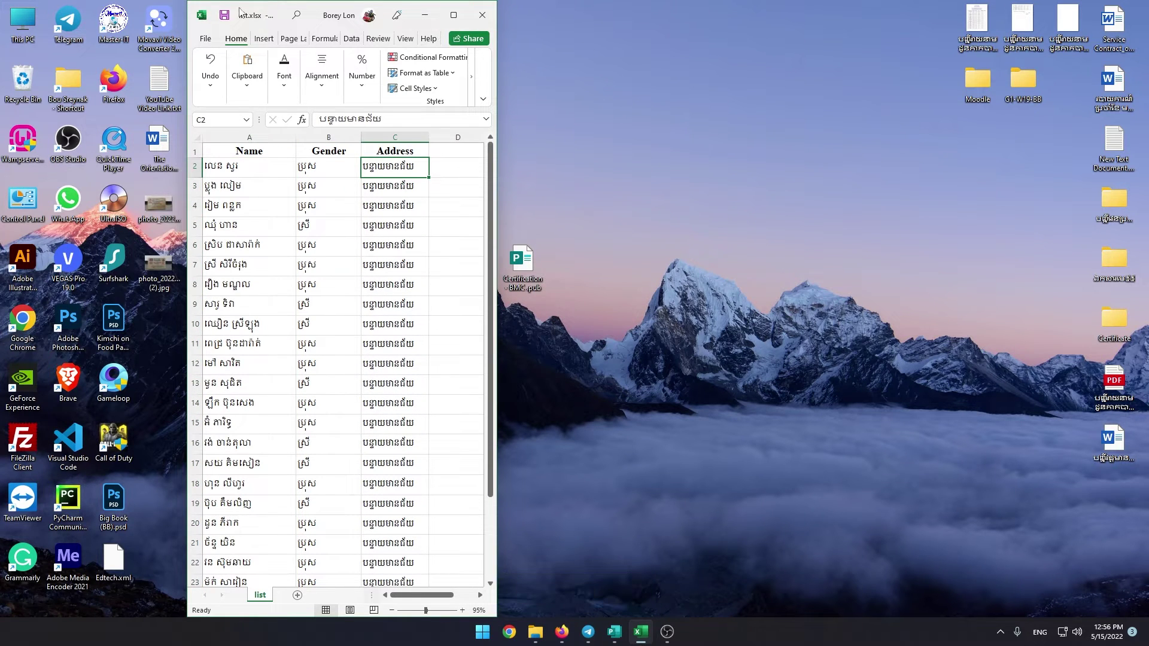
left_click(482, 15)
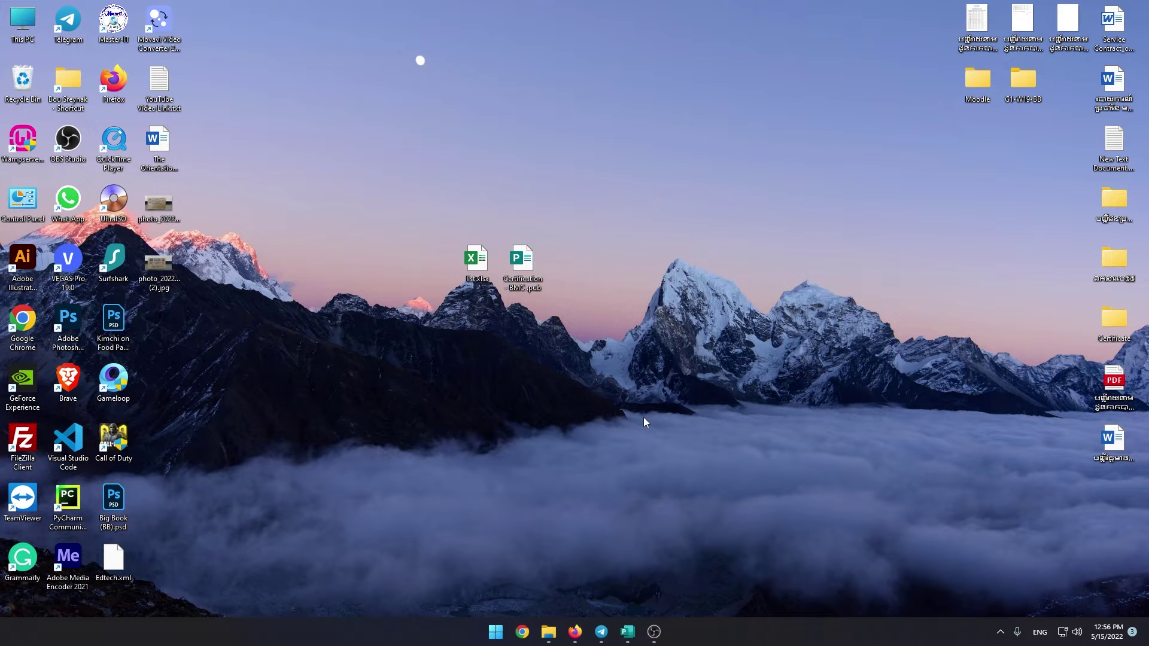
Step: Switch back to the Certification publication in Publisher and start the Step-by-Step Mail Merge Wizard
left_click(521, 263)
left_click(627, 632)
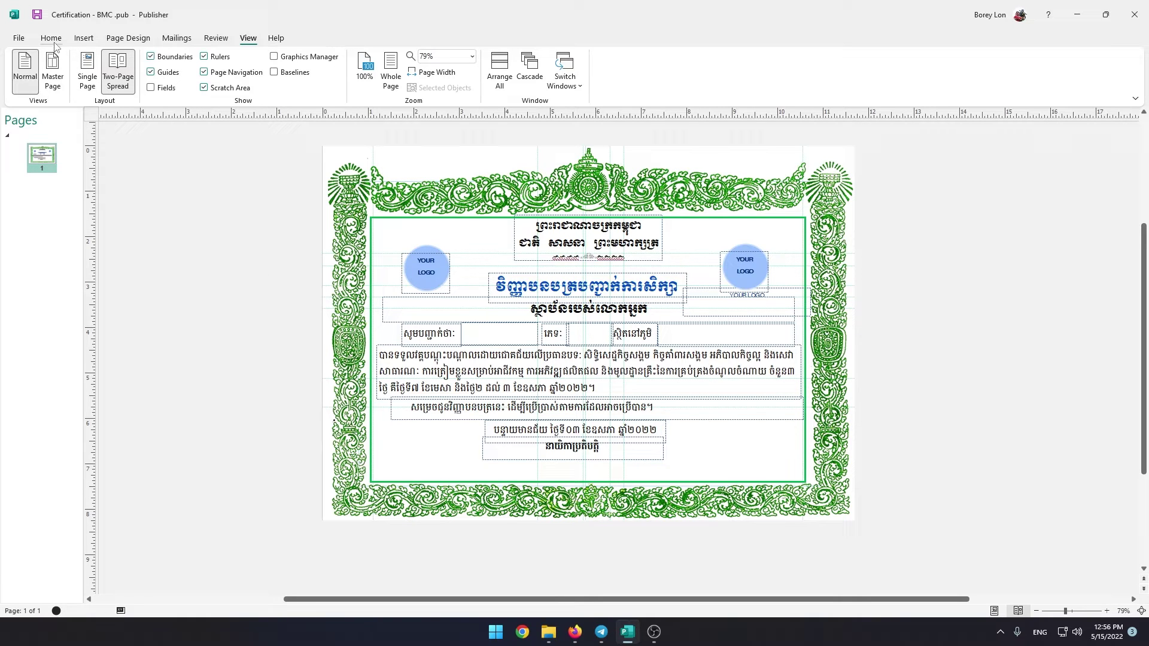
left_click(178, 38)
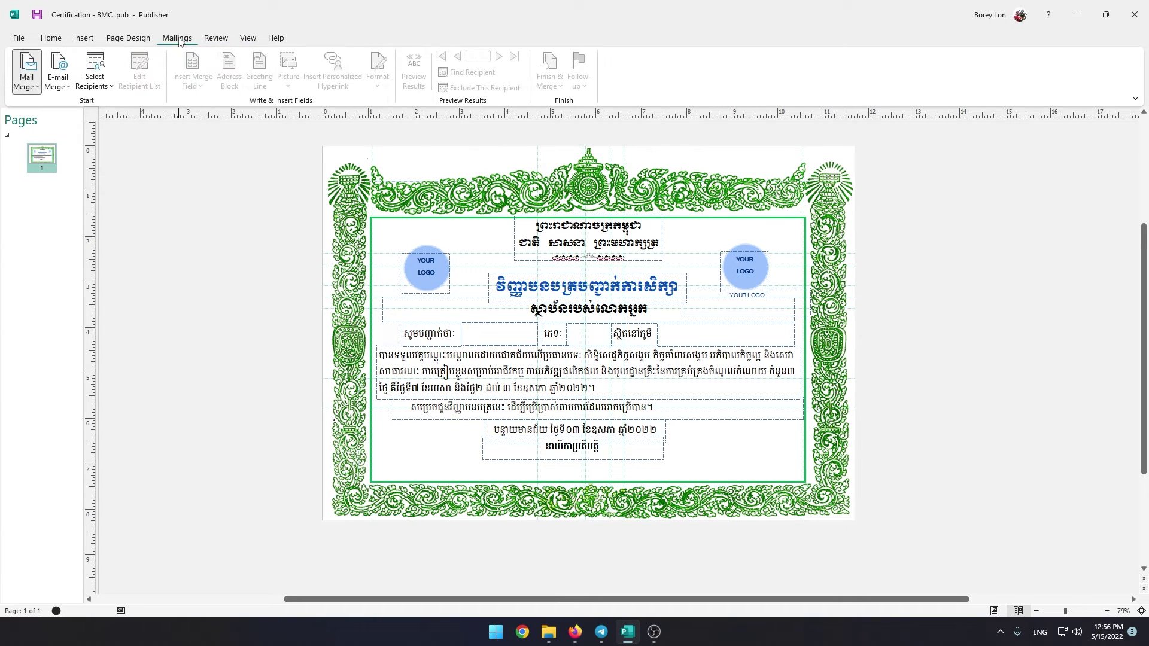
left_click(39, 89)
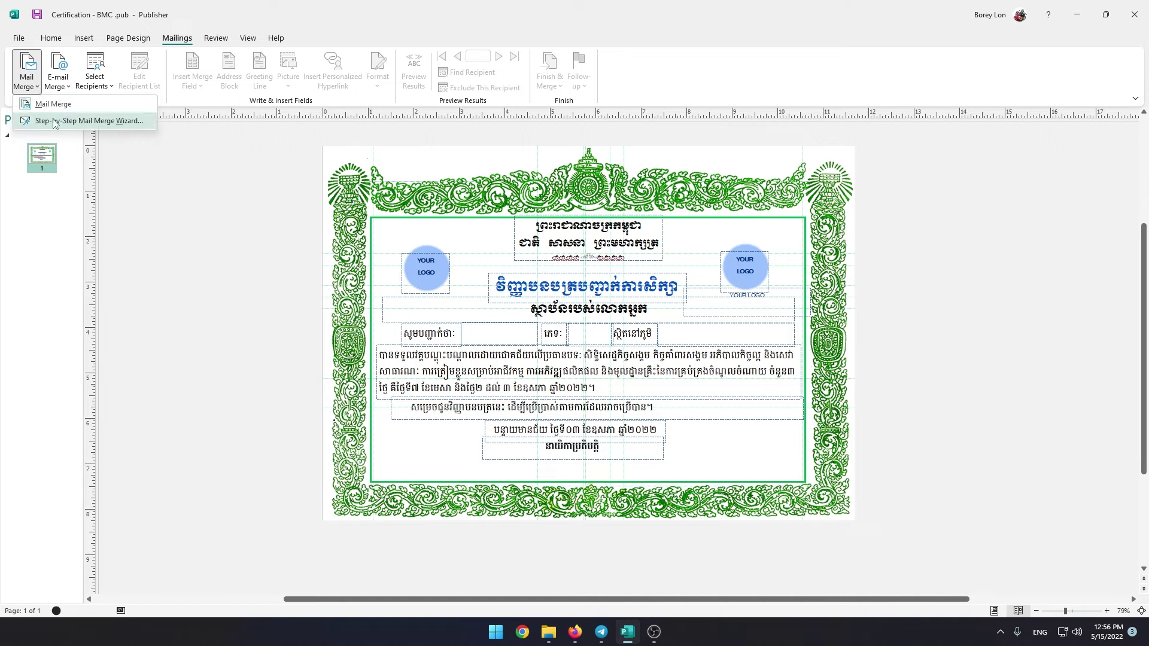
left_click(148, 121)
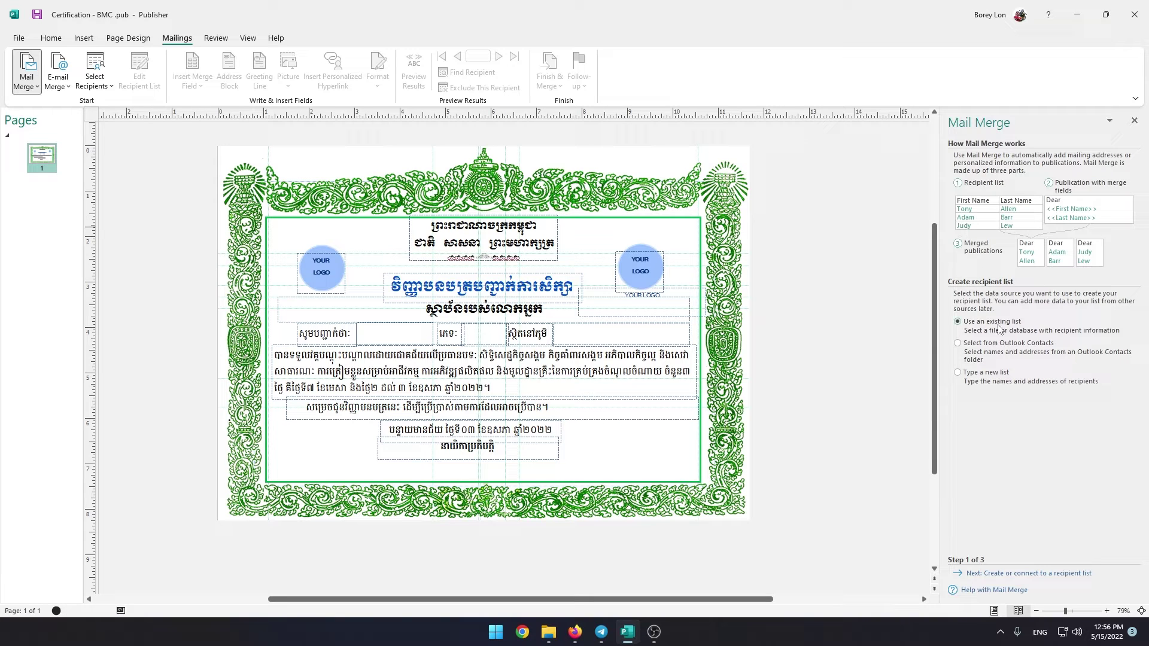
Step: Choose to type a new list as the recipient source and proceed to the new address list
left_click(1011, 344)
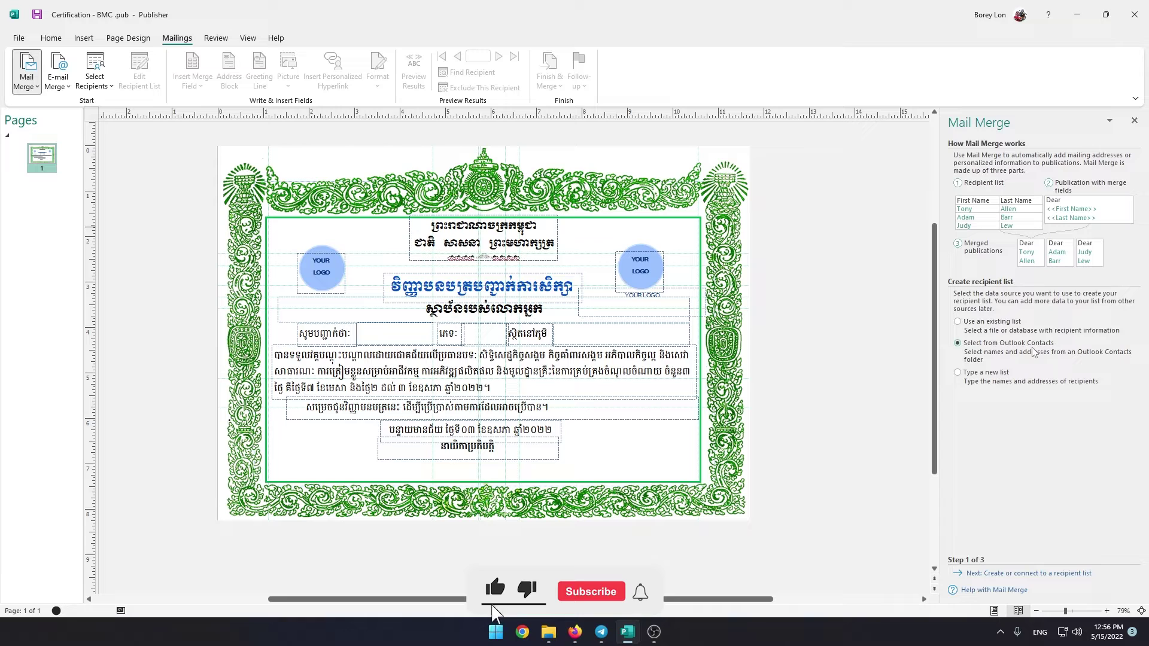
left_click(1005, 374)
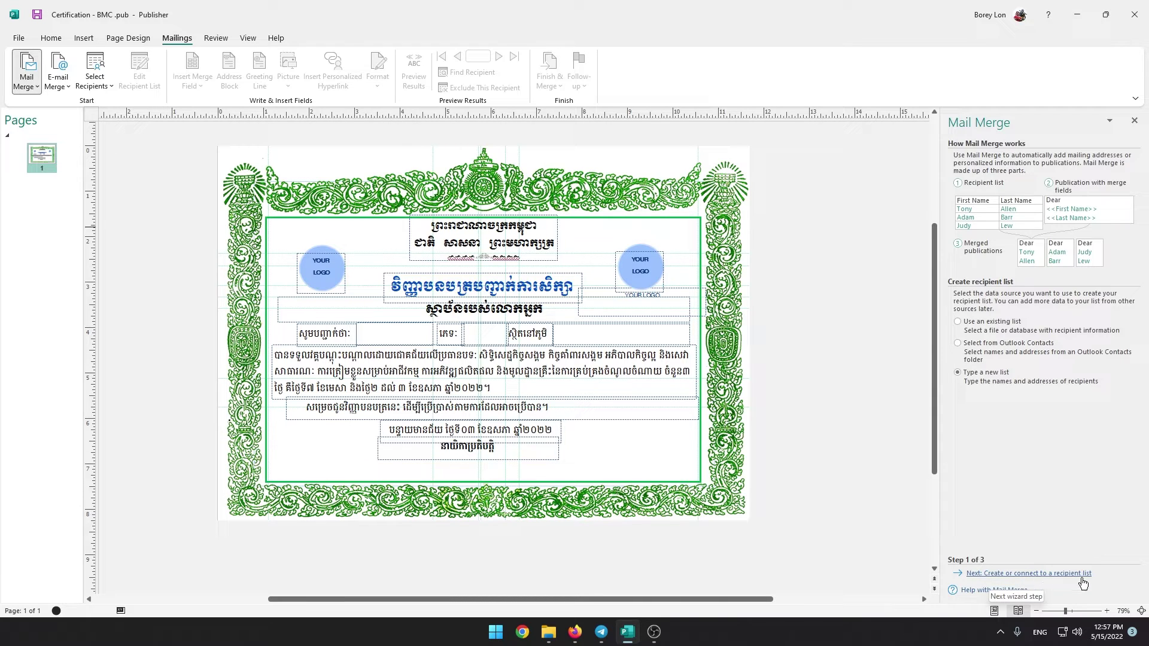
left_click(1024, 574)
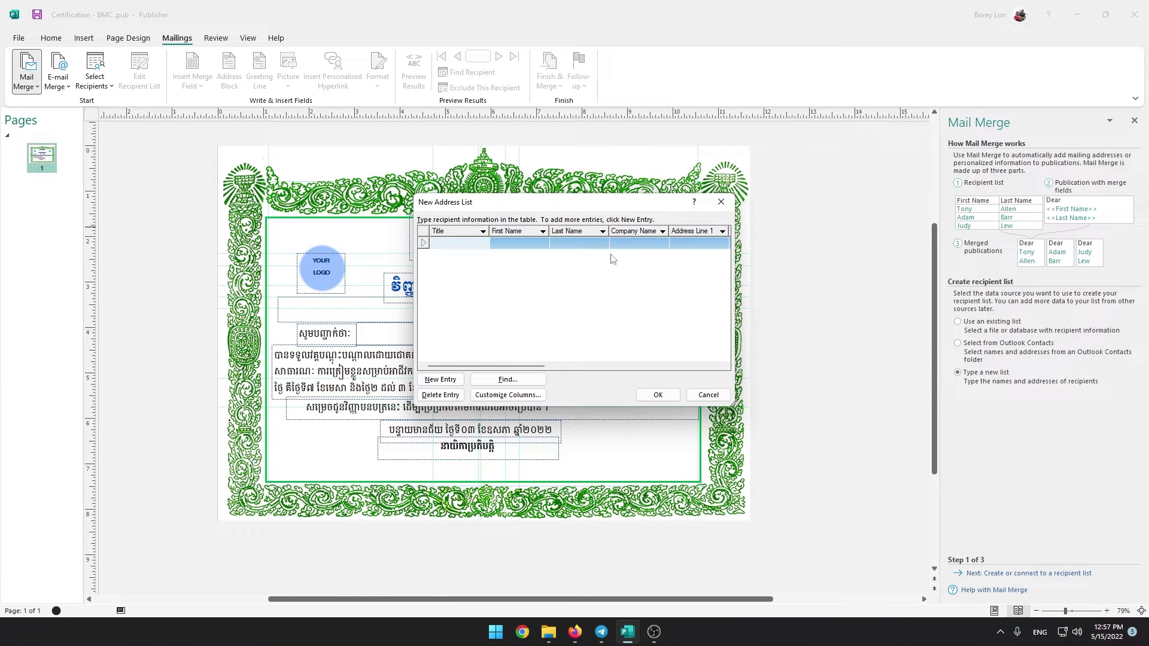
Step: Add a blank entry to the new address list, delete the blank entries and accept the list
left_click(441, 380)
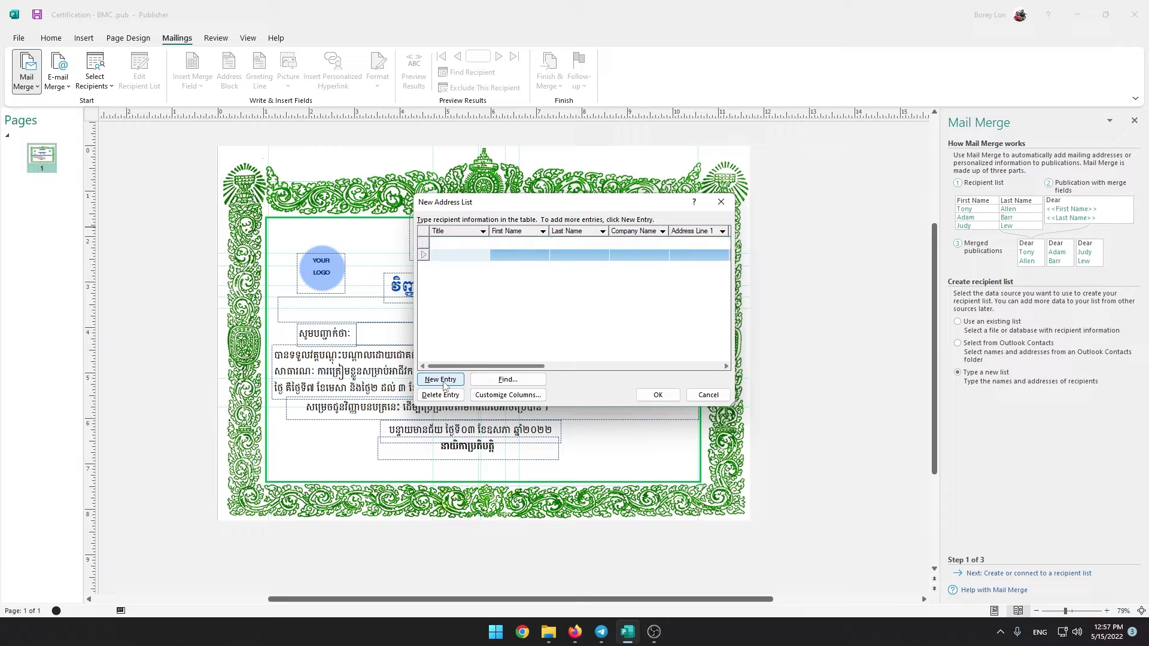
left_click(453, 244)
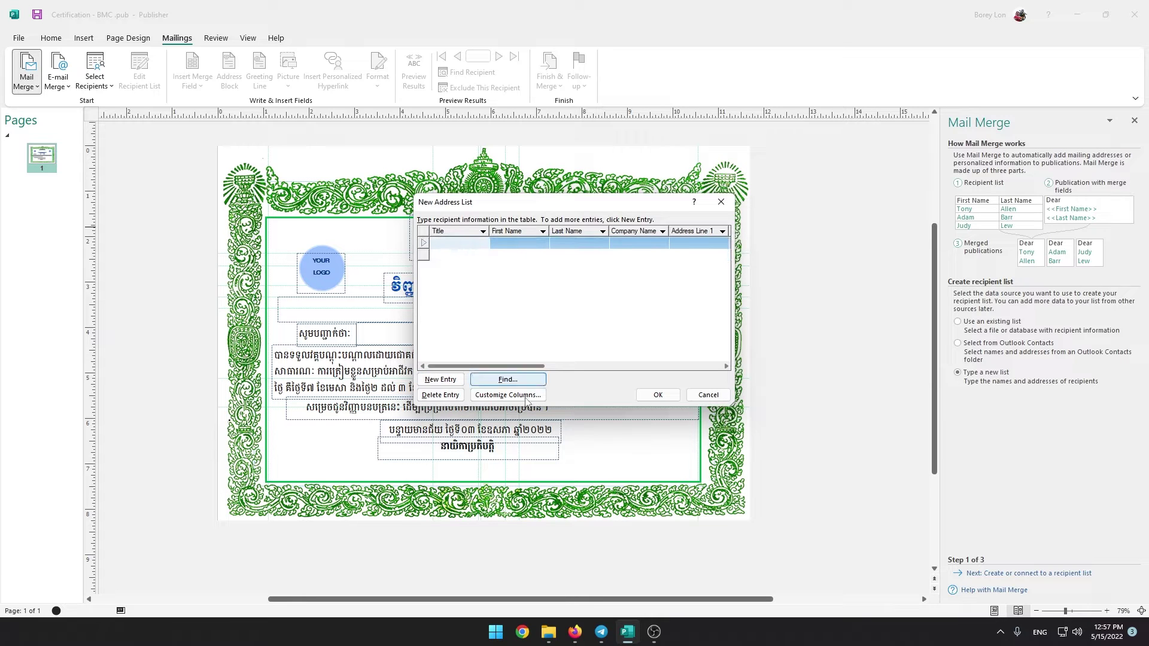
left_click(441, 397)
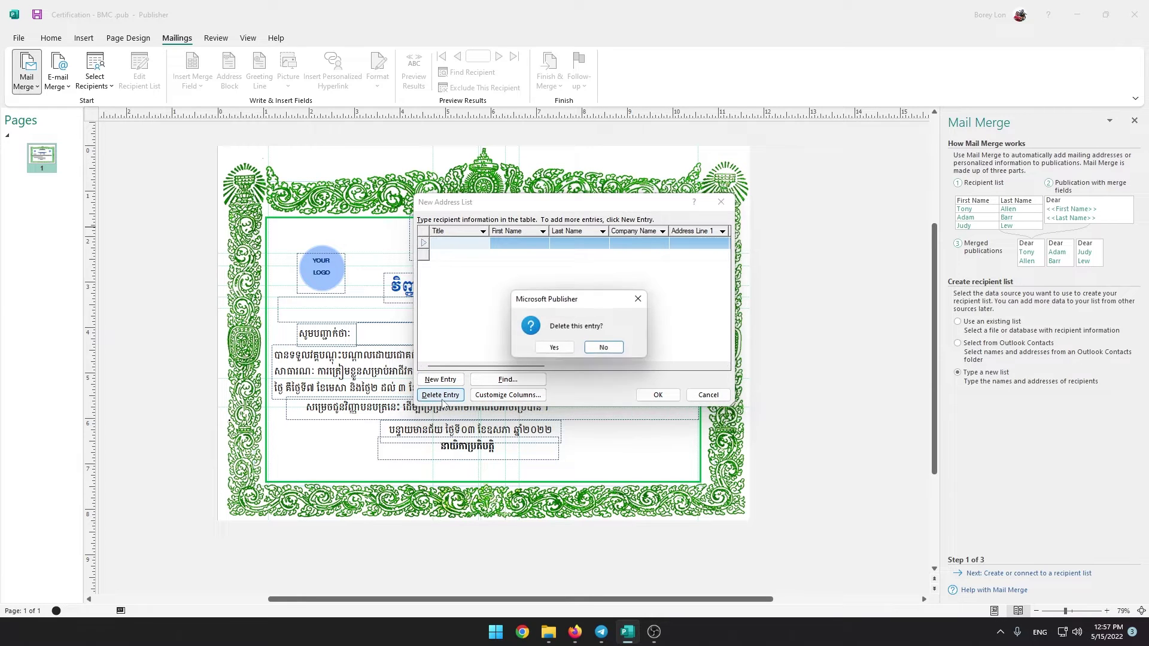
left_click(554, 348)
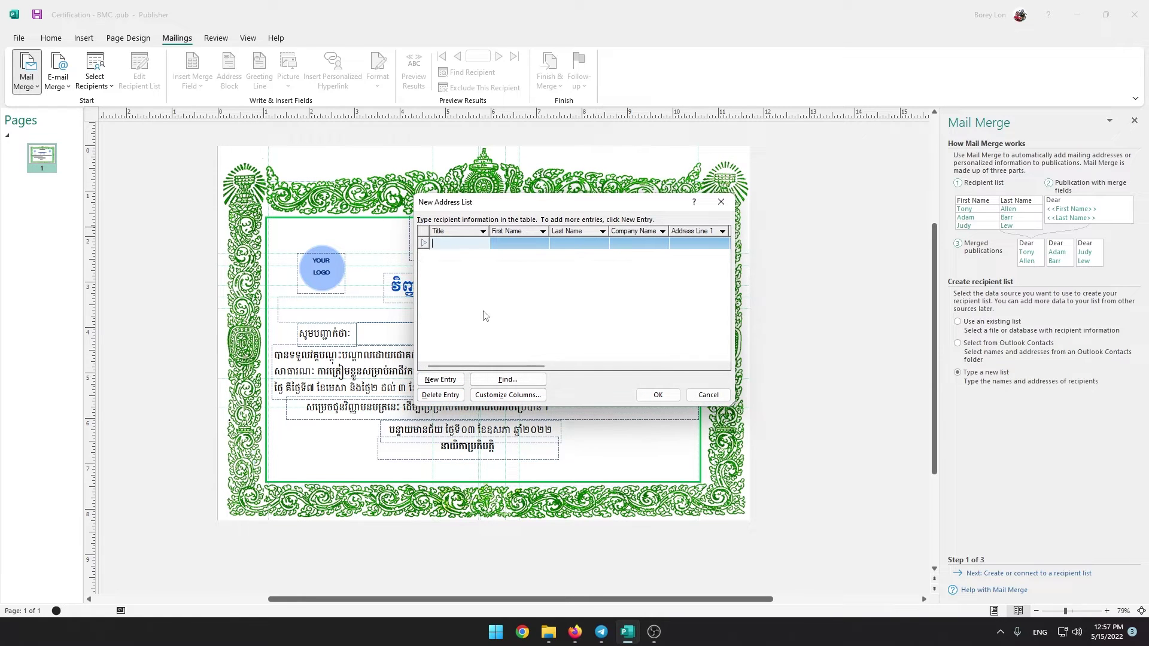
left_click(442, 396)
left_click(554, 348)
left_click(663, 395)
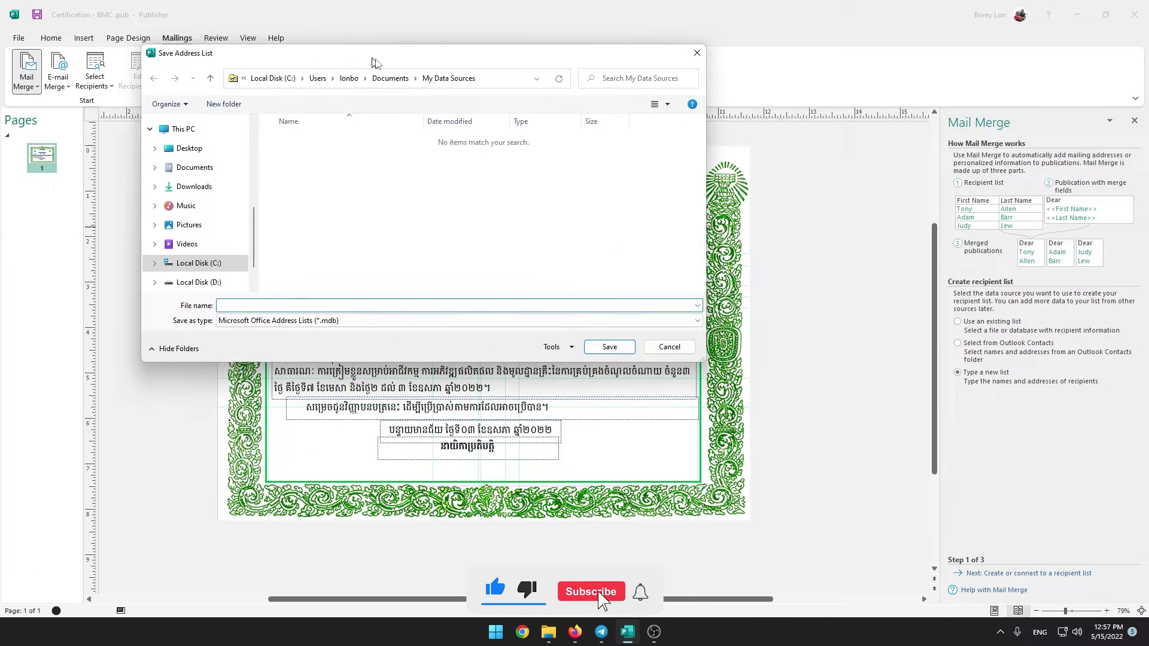
Step: Select the desktop's Certificate folder for saving the address list in the Microsoft Office Address Lists (*.mdb) format
left_click(197, 156)
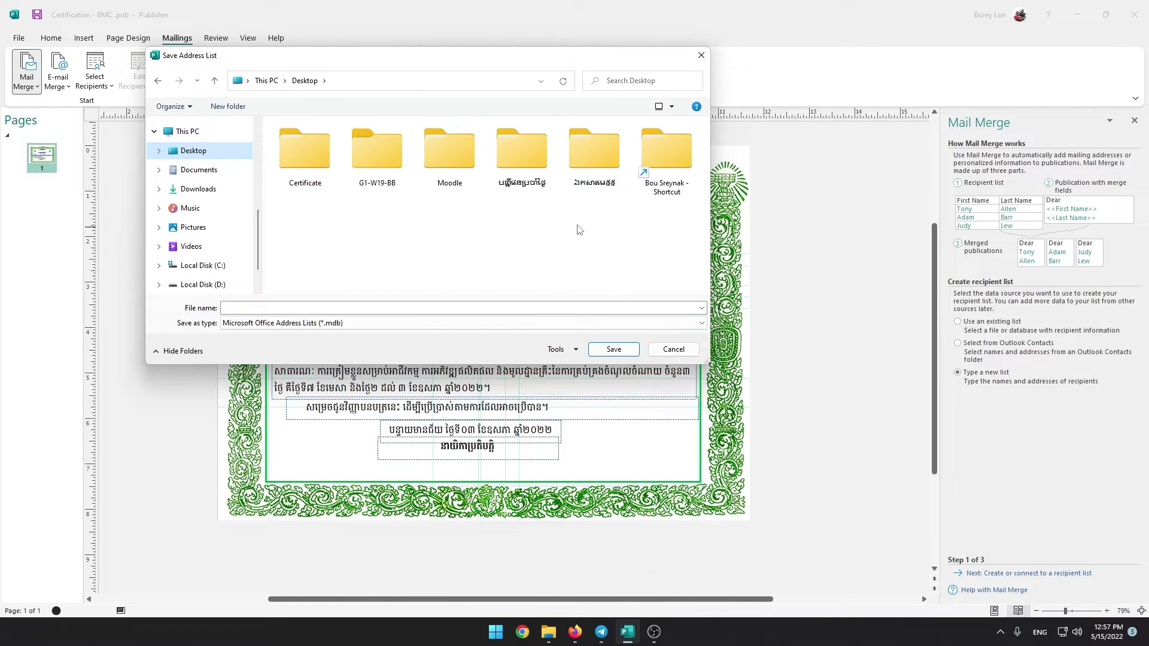
left_click_drag(258, 239, 273, 142)
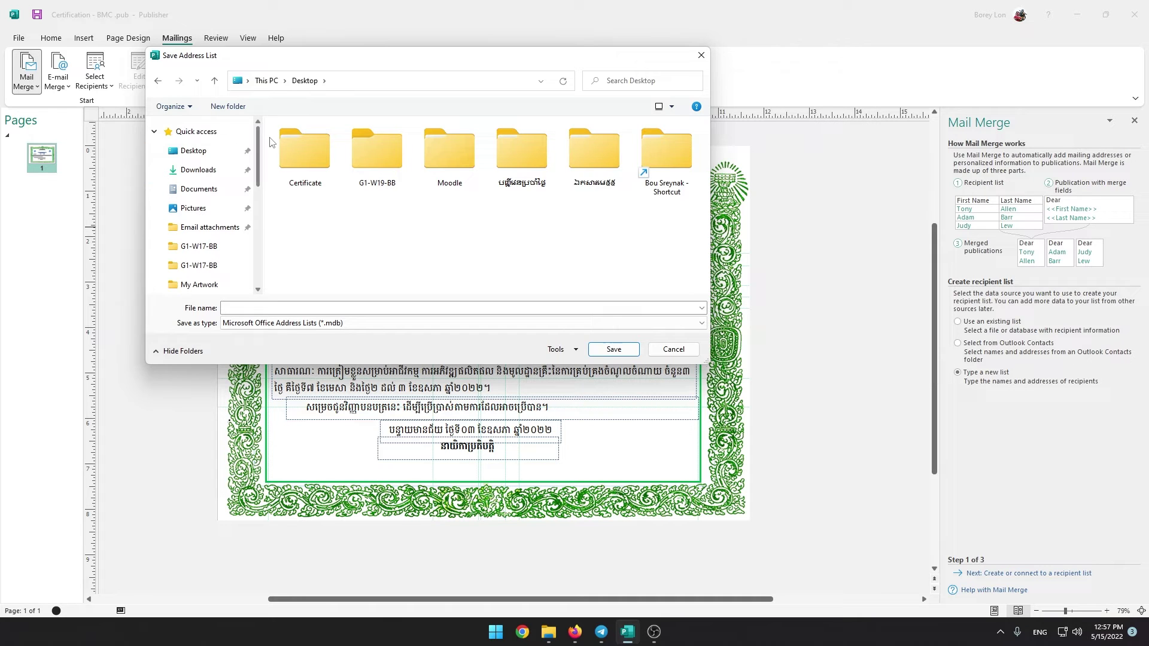
left_click(198, 151)
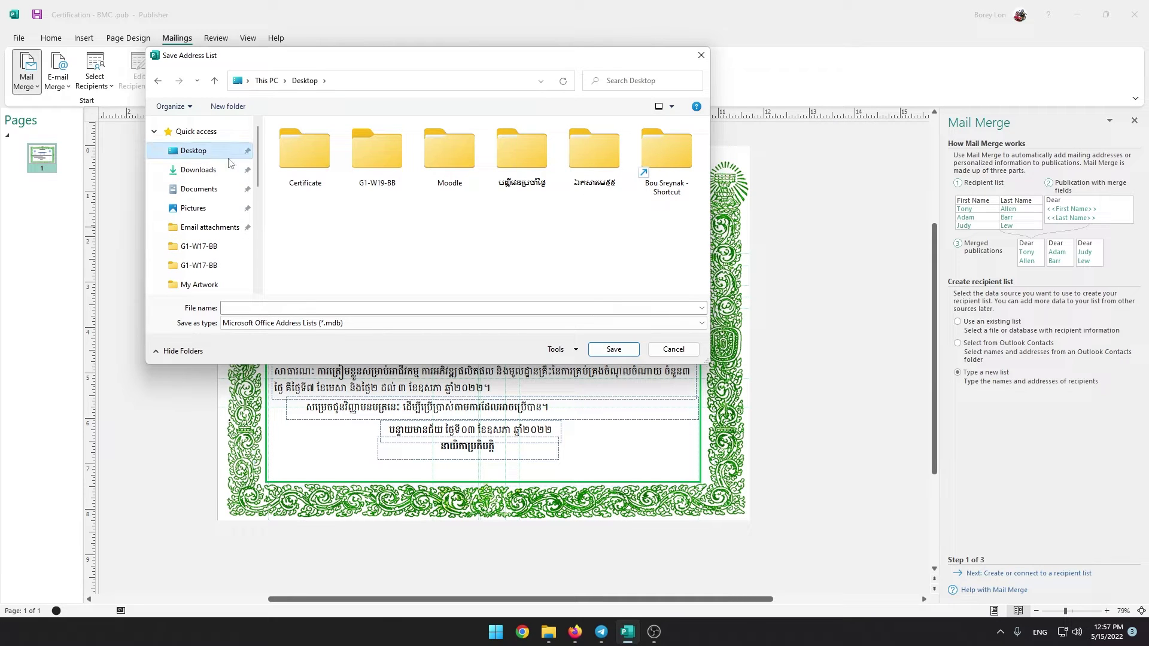
double_click(323, 156)
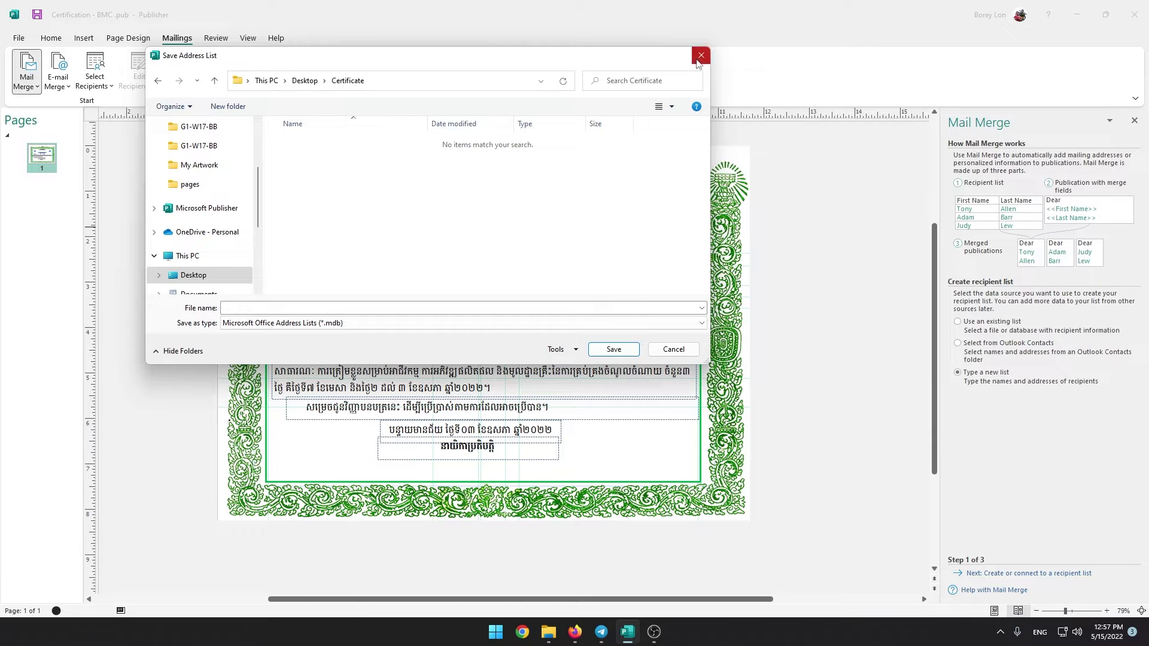
left_click(472, 323)
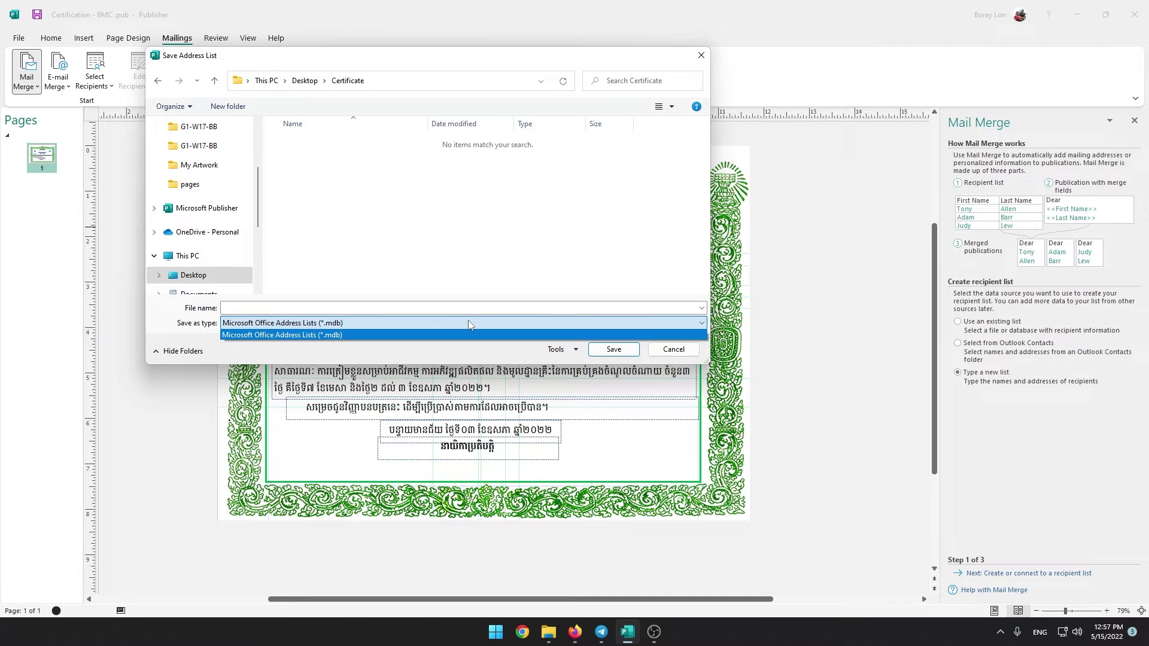
left_click(469, 334)
Step: Discard the unsaved address list and close the Mail Merge wizard
left_click(673, 349)
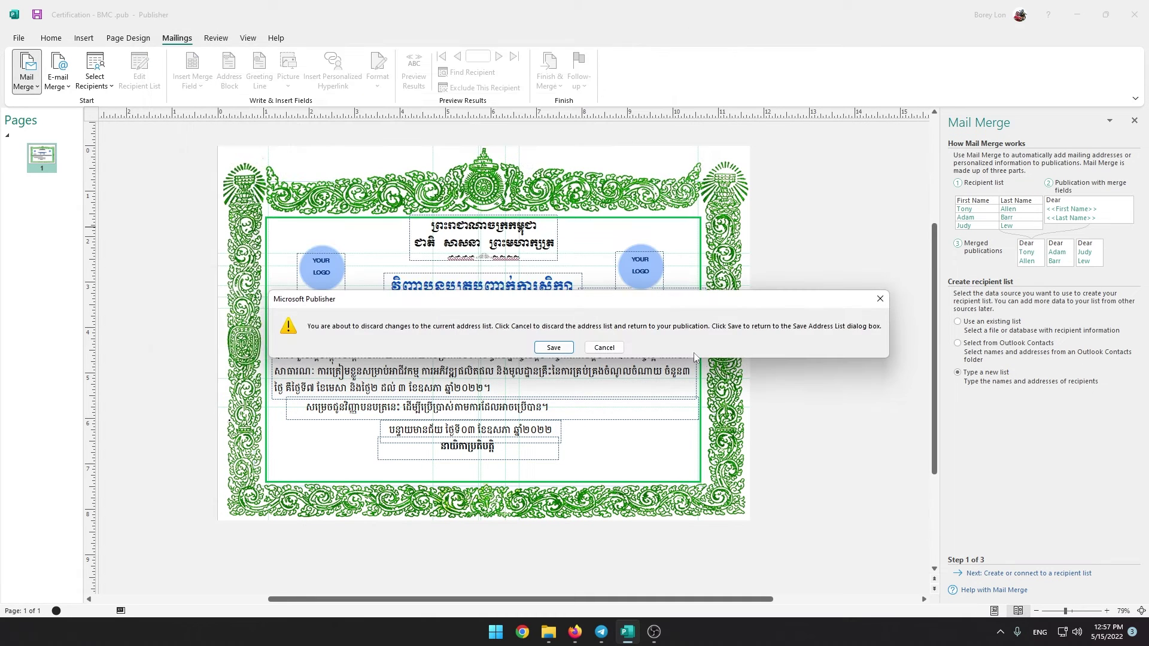
left_click(604, 348)
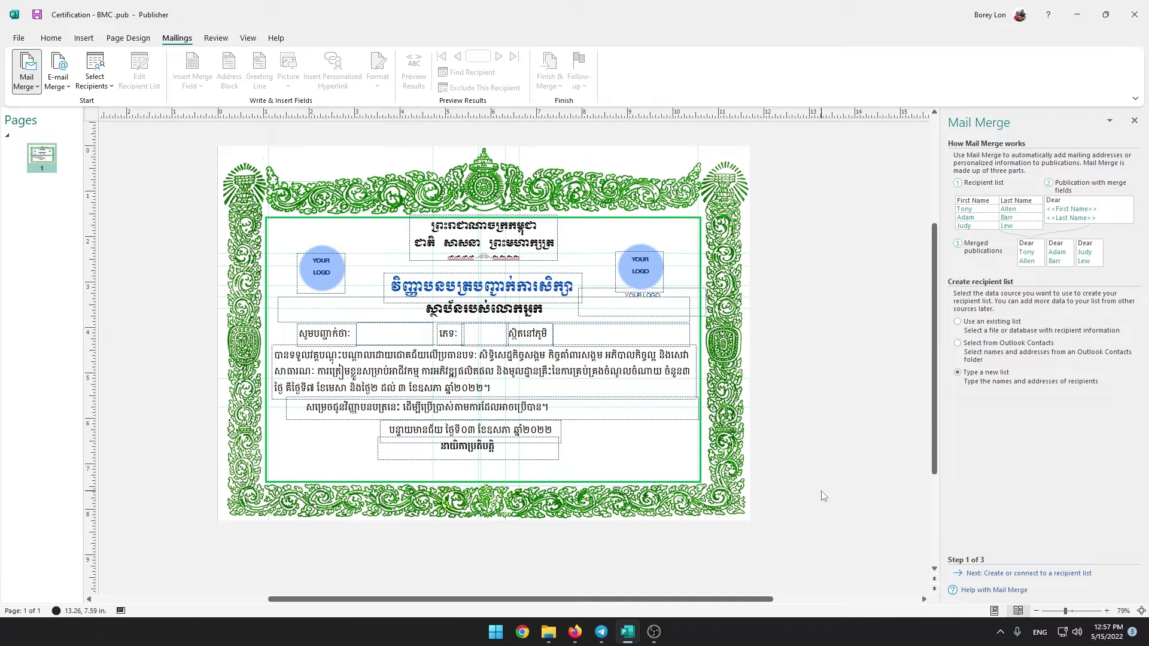
left_click(1133, 123)
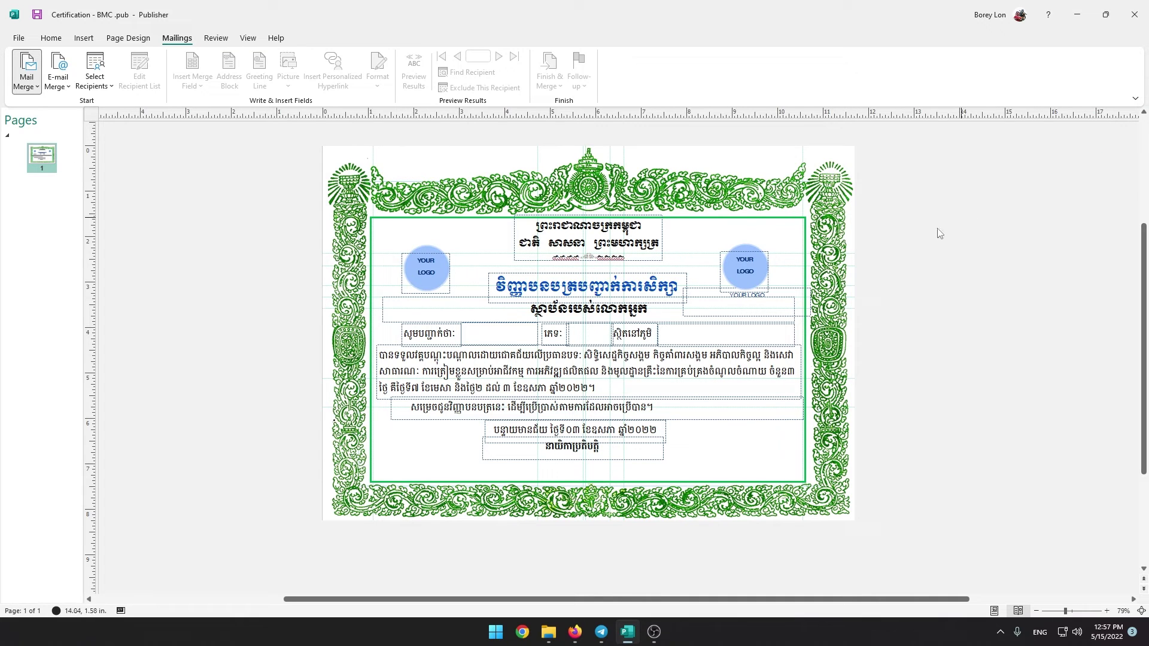
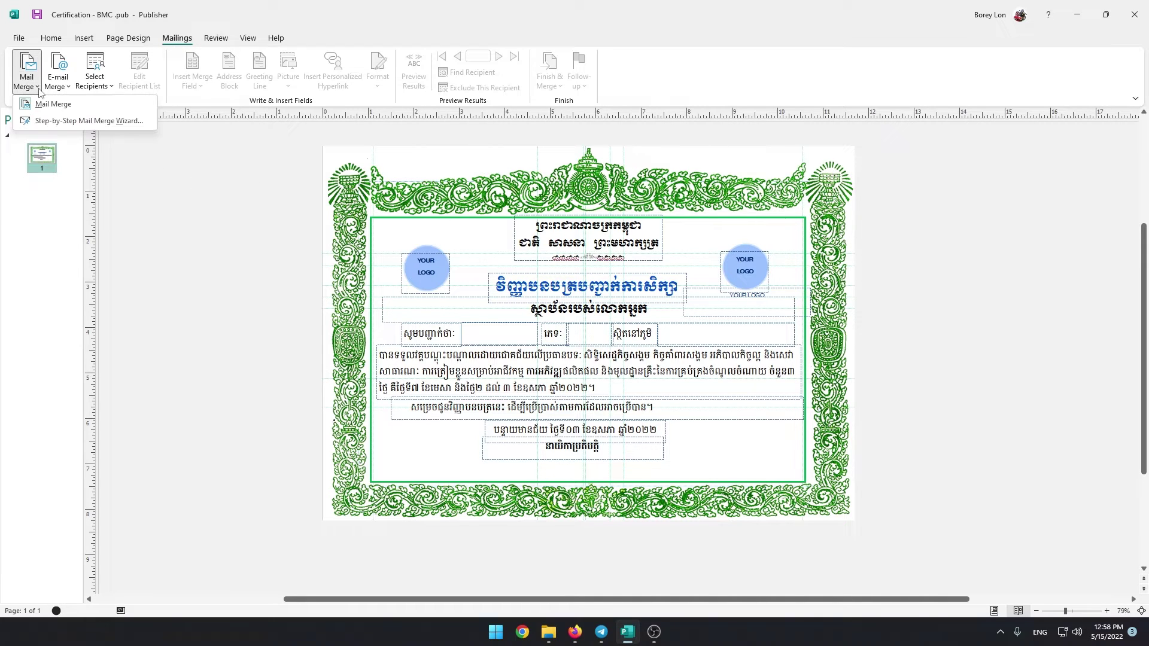
Step: Restart the Step-by-Step Mail Merge Wizard and proceed with an existing list as the recipient source
left_click(77, 121)
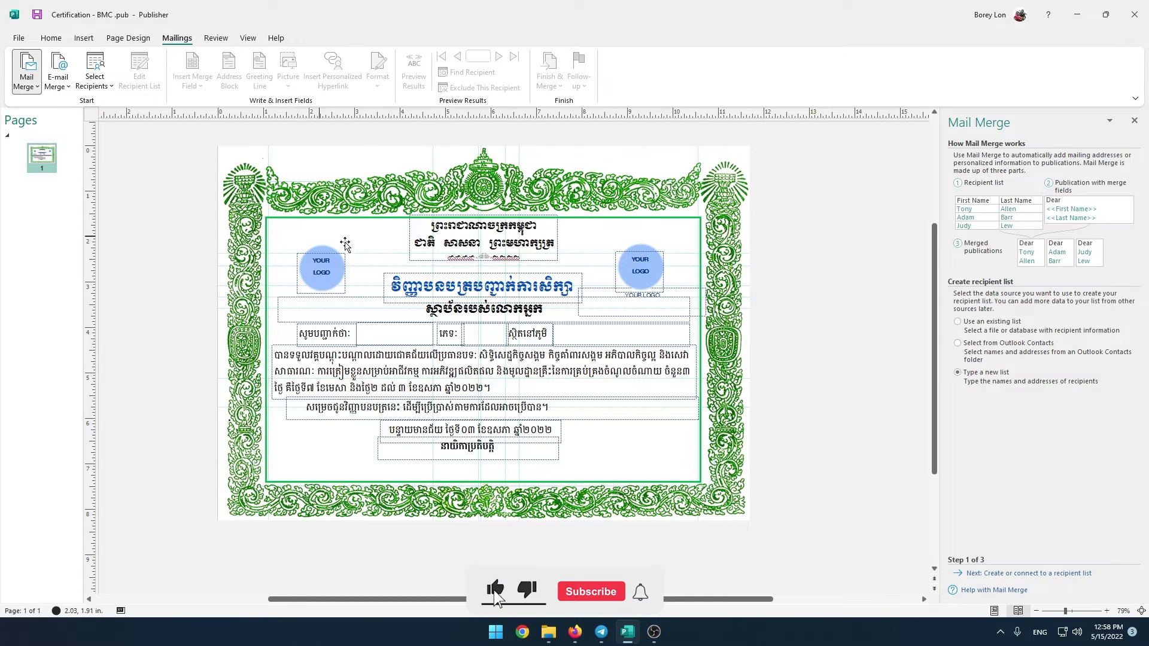
left_click(994, 324)
left_click(998, 344)
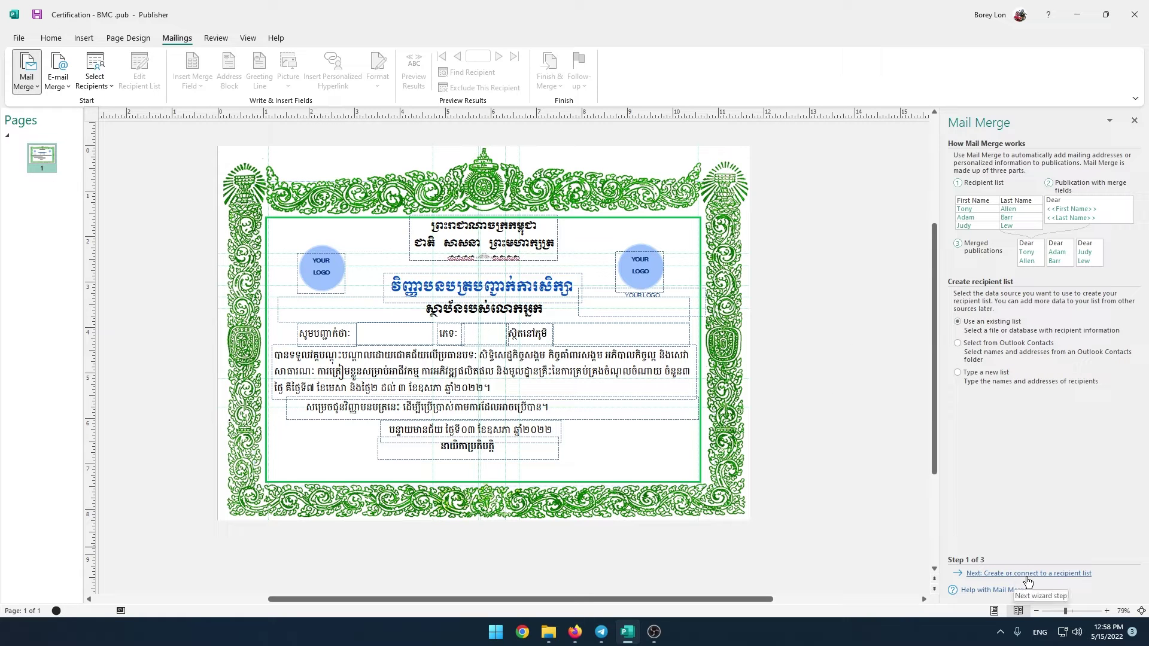
left_click(1064, 574)
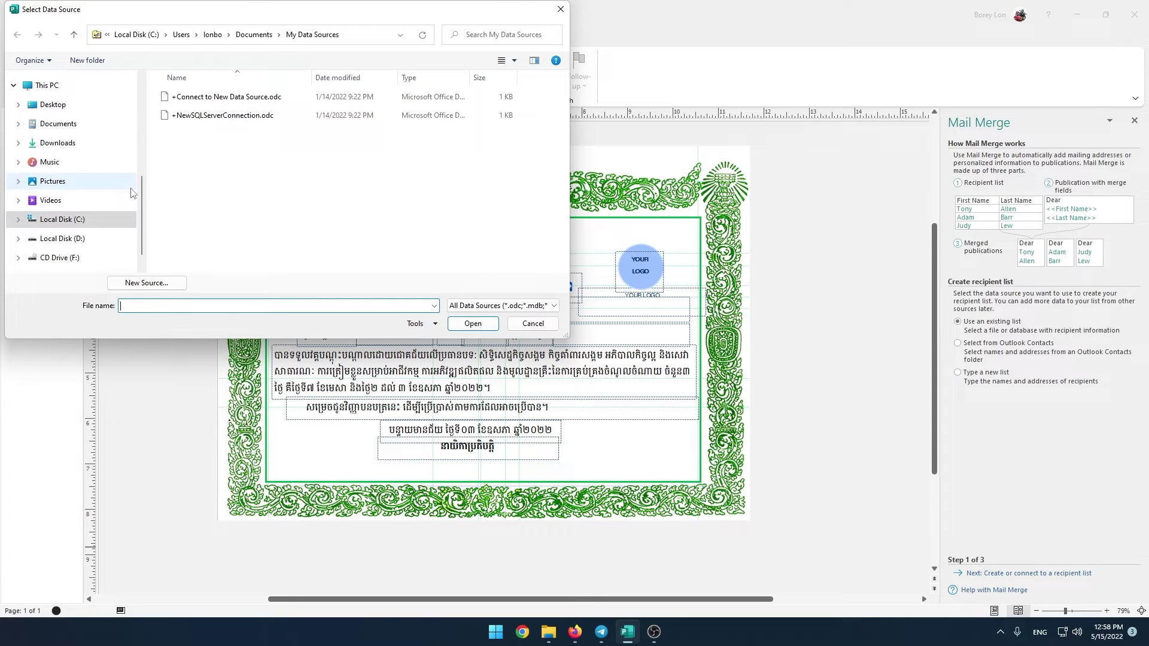
Step: Connect list.xlsx from the desktop as the data source, using its list$ table with the first row as column headers
left_click(73, 111)
left_click(202, 191)
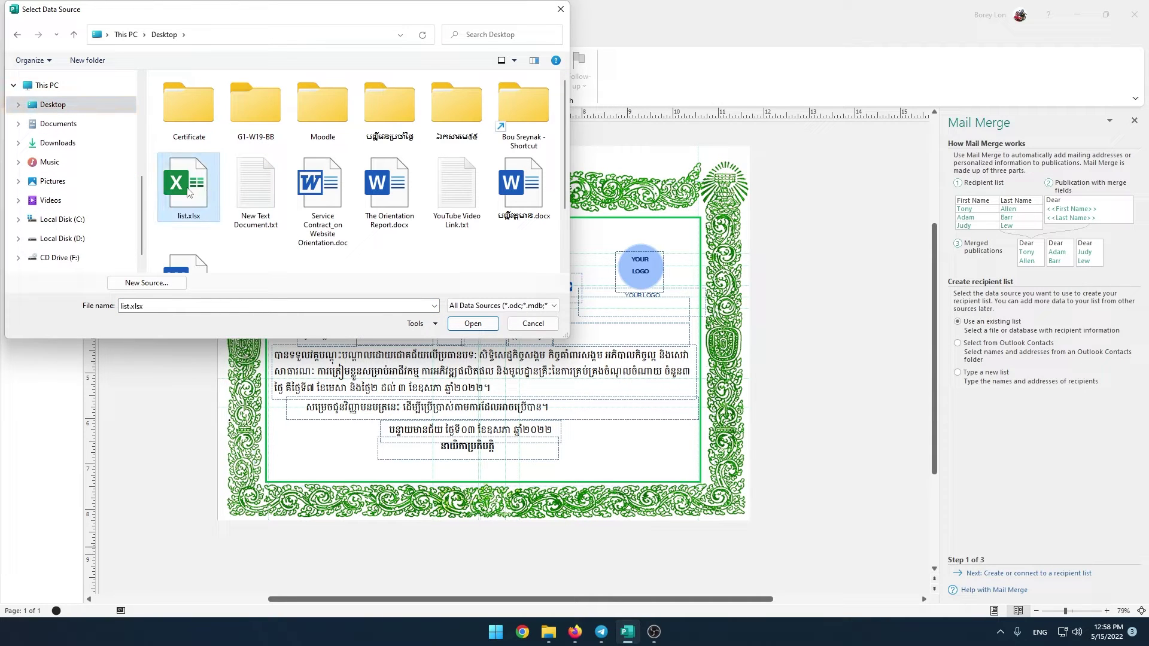
left_click(472, 326)
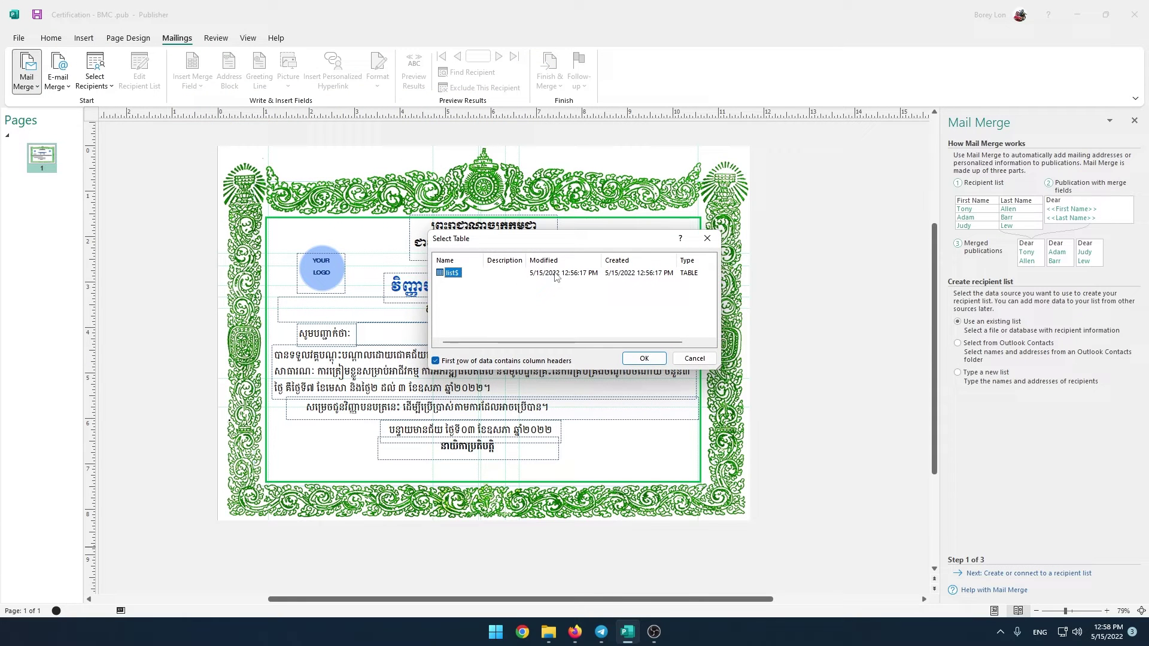
left_click(675, 280)
left_click(458, 276)
left_click(644, 359)
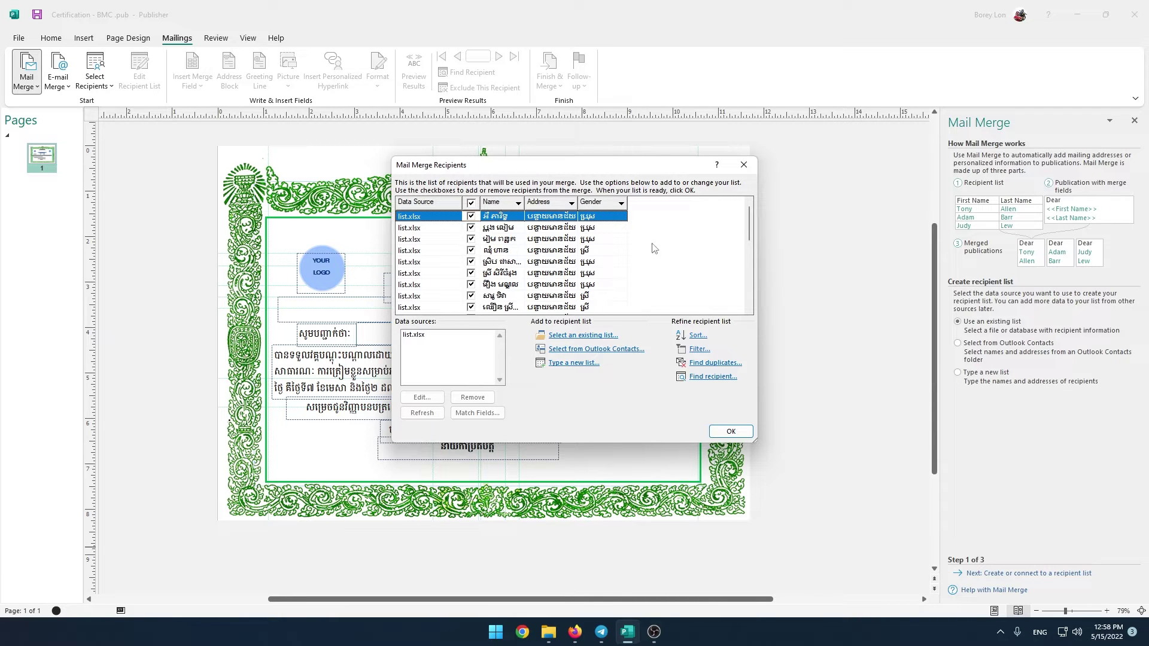
Step: Review the mail merge recipients loaded from list.xlsx and accept the recipient list
scroll(525, 258, "down", 5)
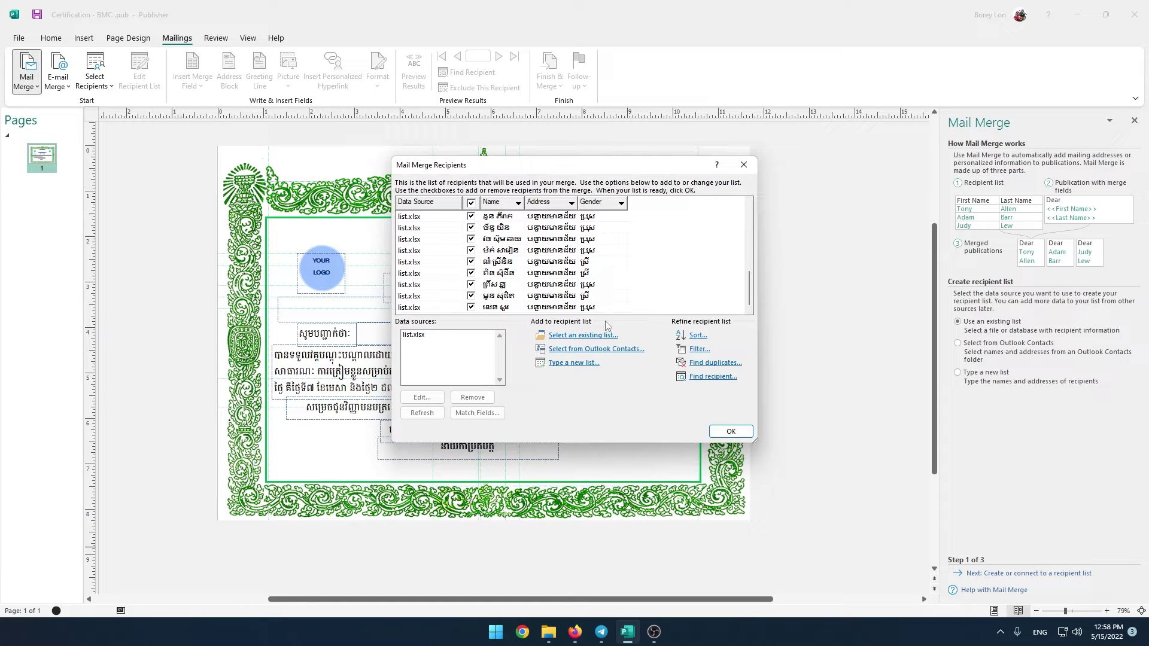
left_click(440, 339)
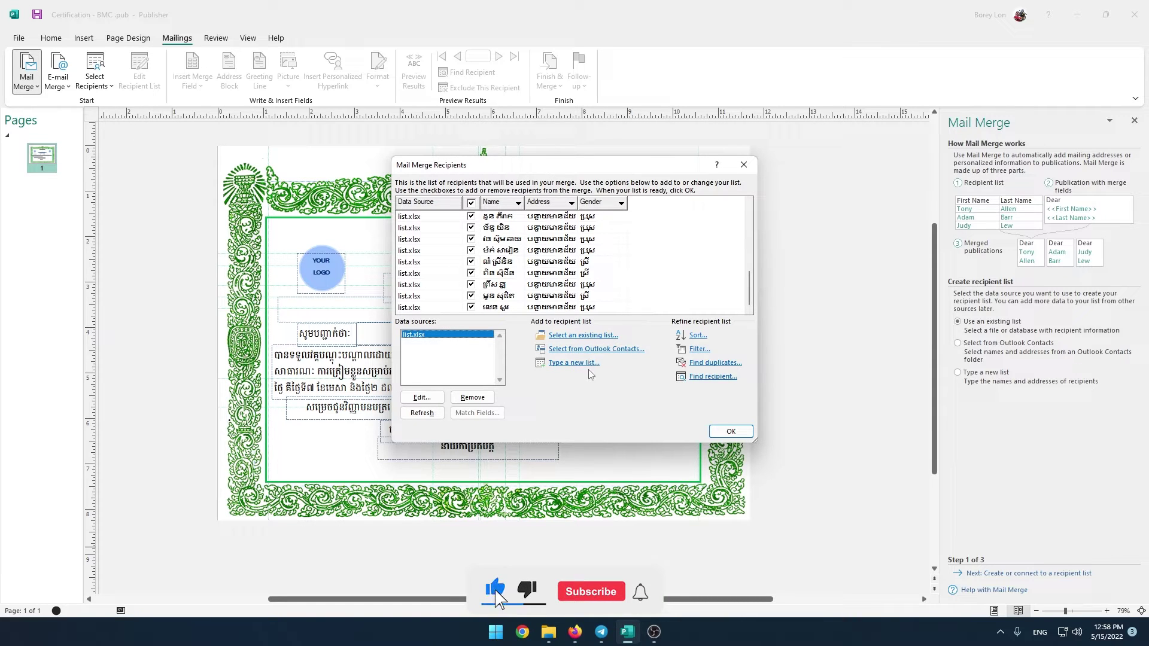
left_click(731, 431)
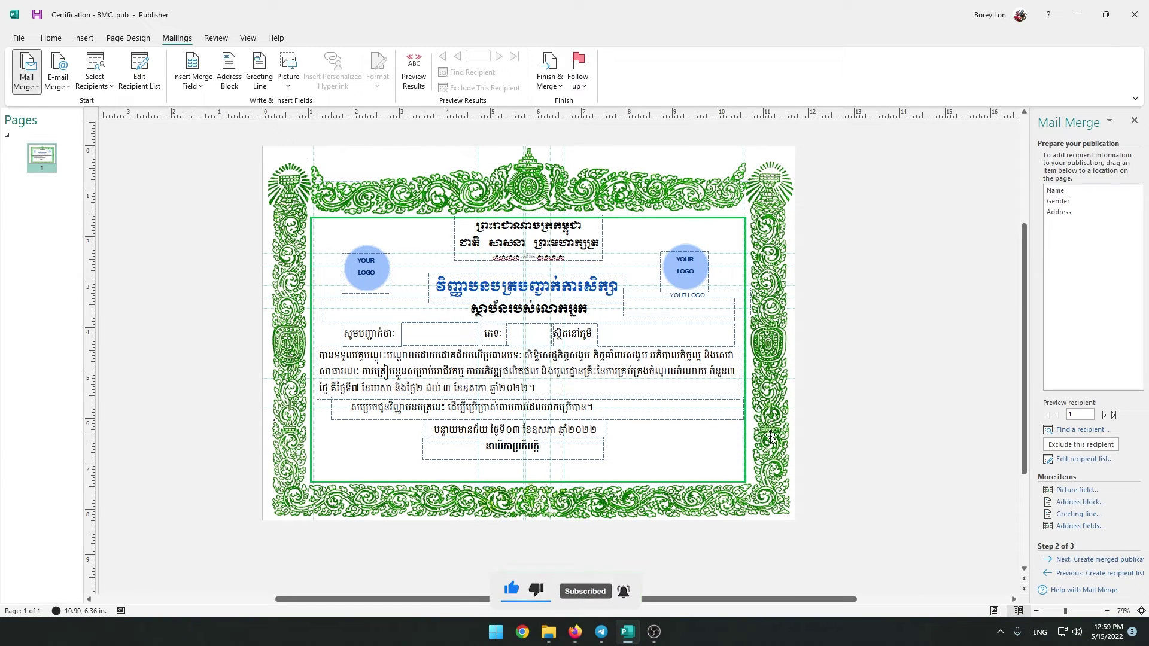
Step: Insert the Name merge field into the empty recipient-name box at the start of the certificate's details line
left_click(363, 341)
left_click(433, 333)
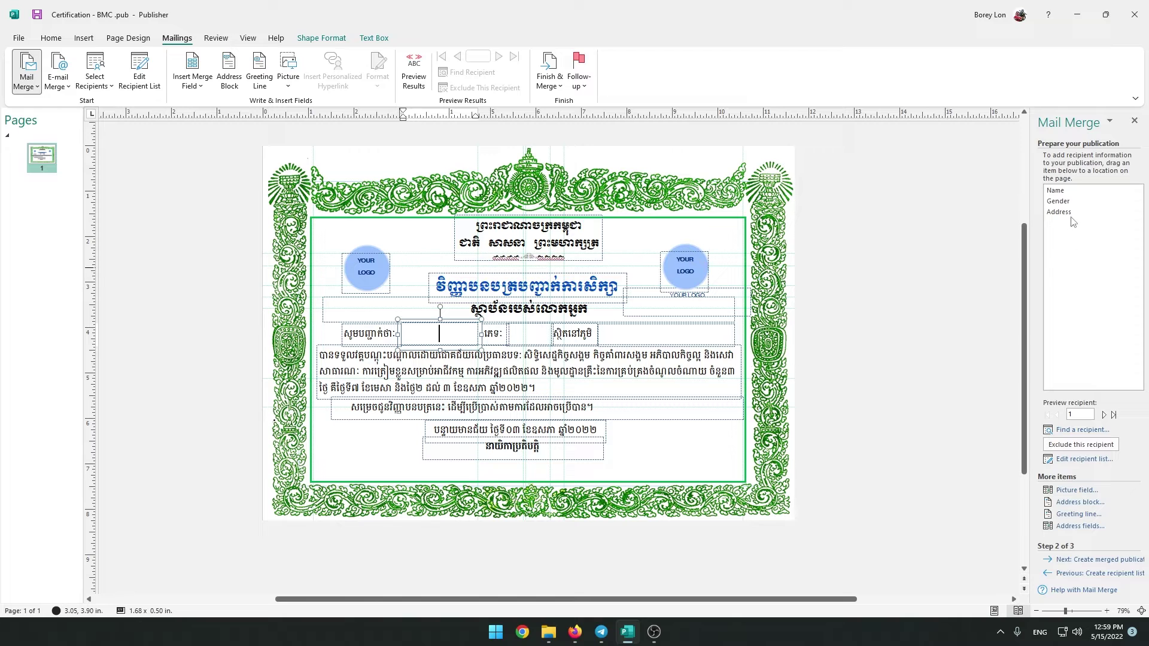
left_click(1071, 192)
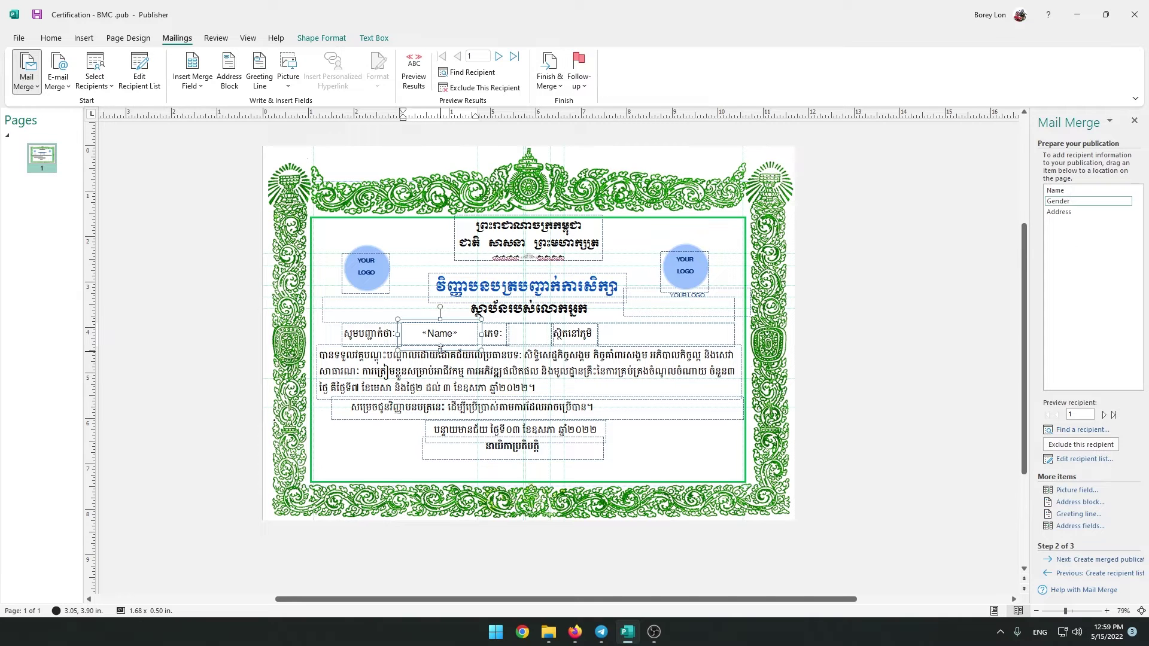
Step: Insert the Gender merge field into the gender box and decrease its font size so it fits on one line
left_click(530, 336)
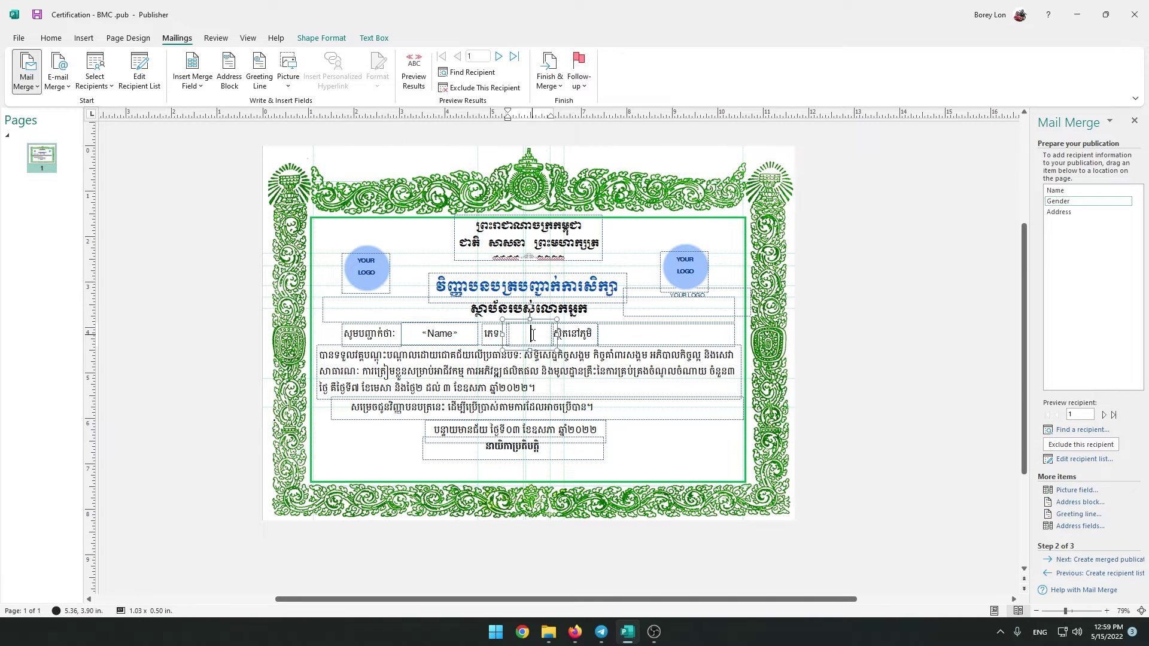
left_click(1057, 201)
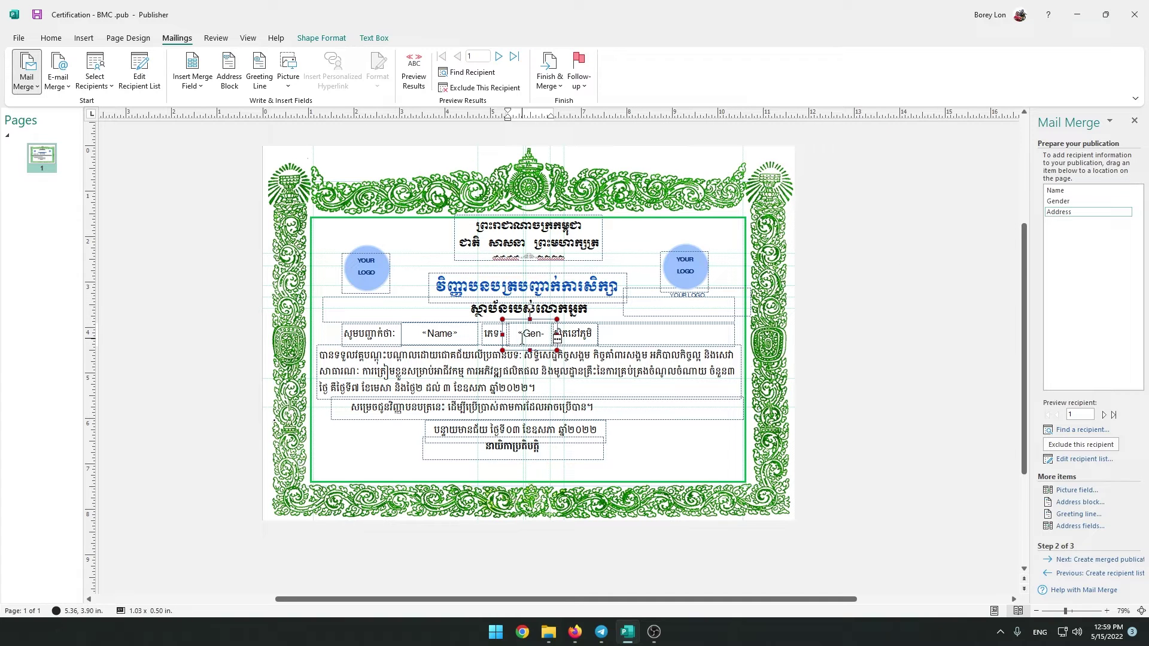
left_click(531, 336)
left_click(51, 37)
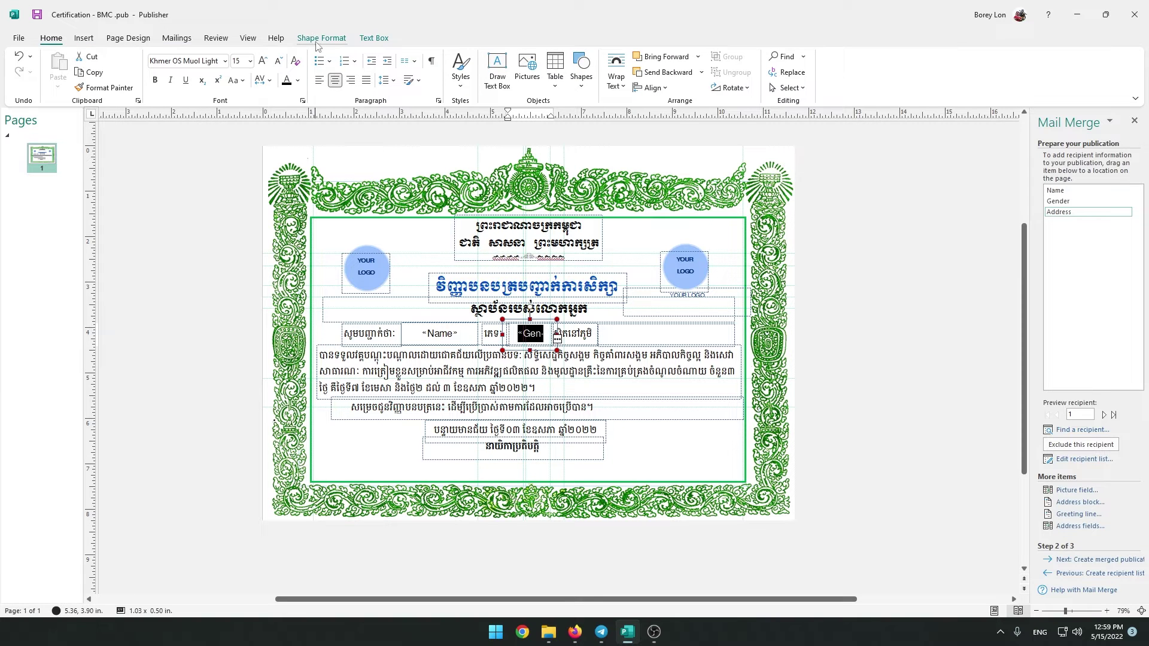
left_click(278, 61)
Step: Insert the Address merge field into the empty address box and proceed to the wizard's merged-publication creation stage
left_click(634, 336)
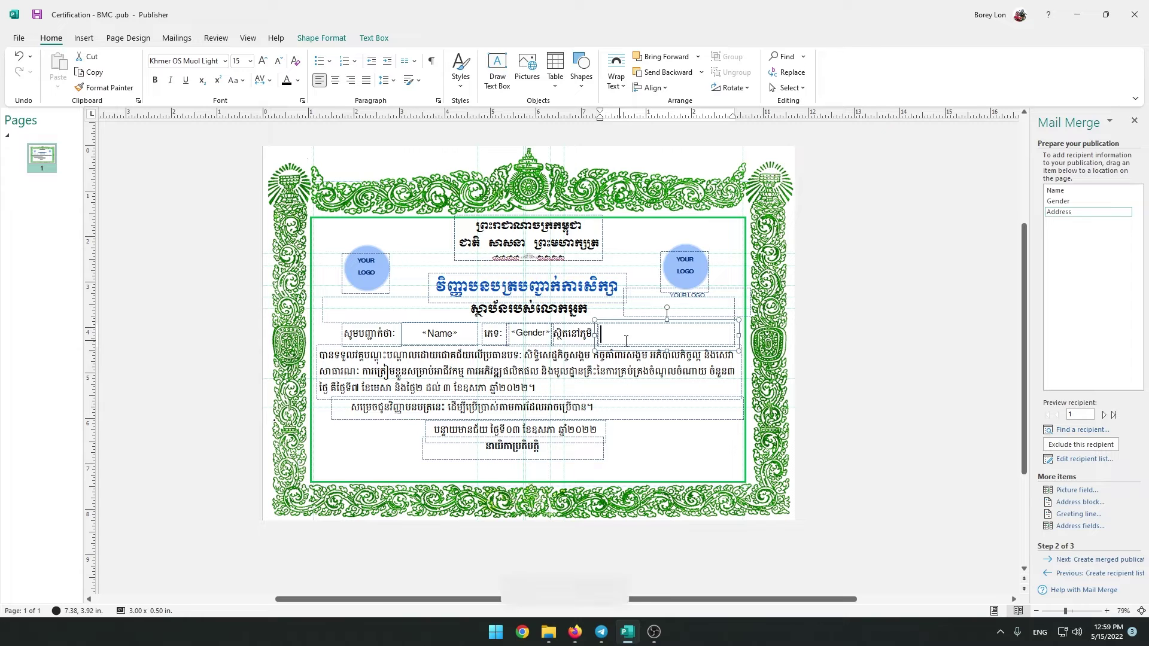
double_click(1060, 214)
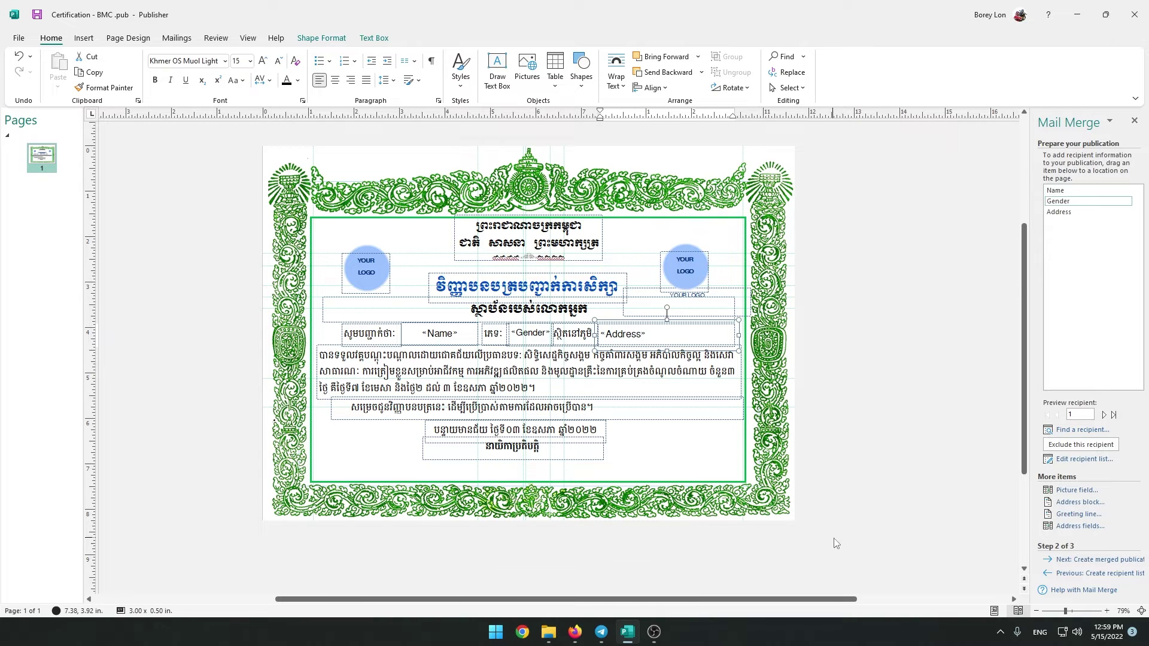
left_click(1107, 560)
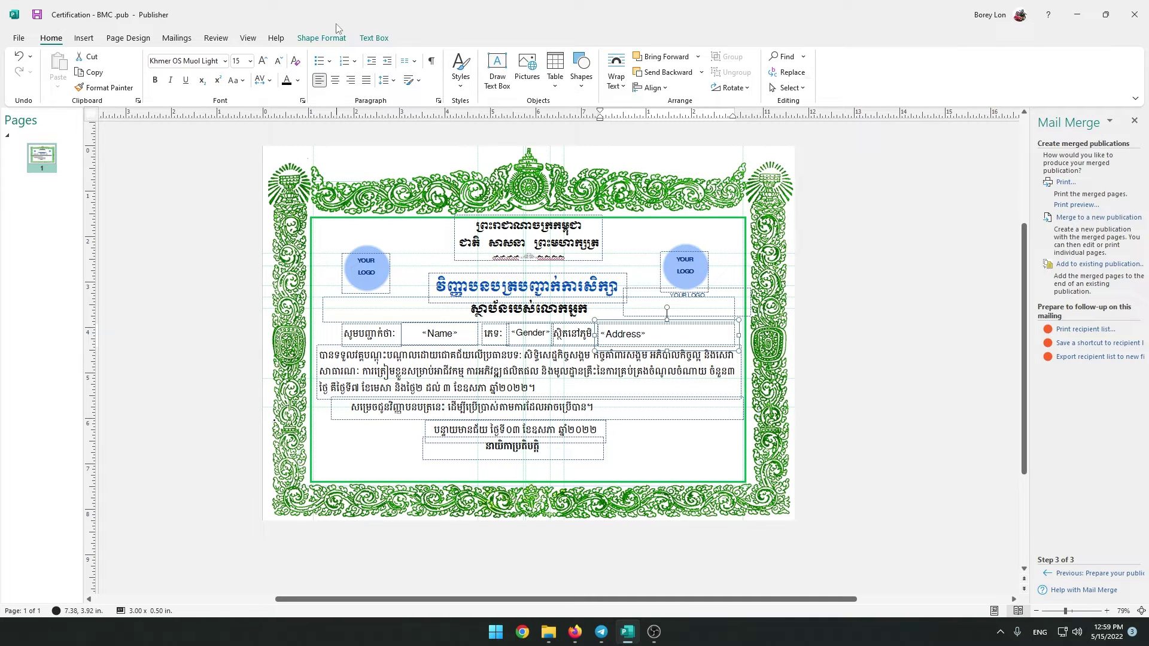
Step: Preview the merge results and check the certificates record by record from recipient 1 to recipient 20
left_click(184, 39)
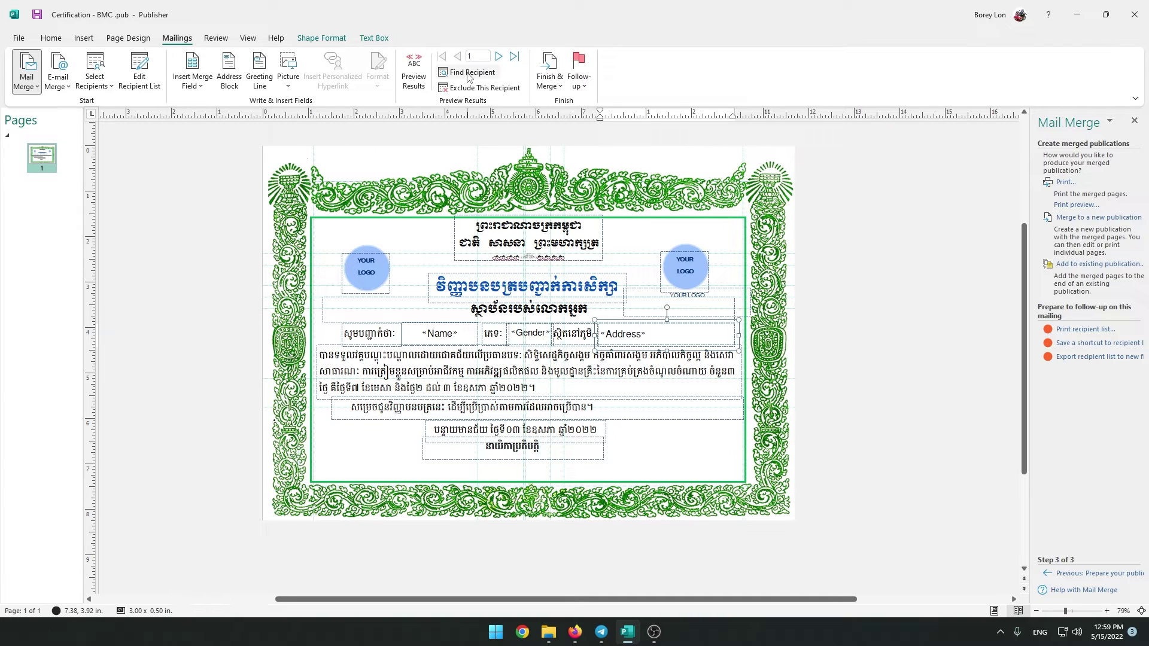
left_click(420, 68)
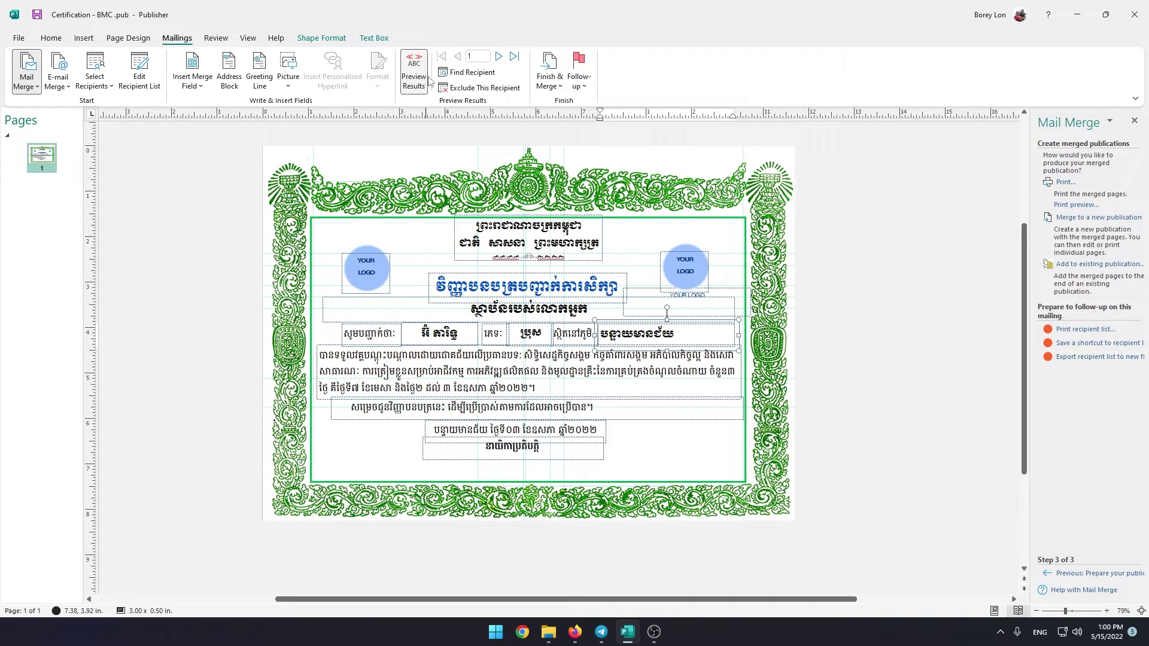
left_click(497, 60)
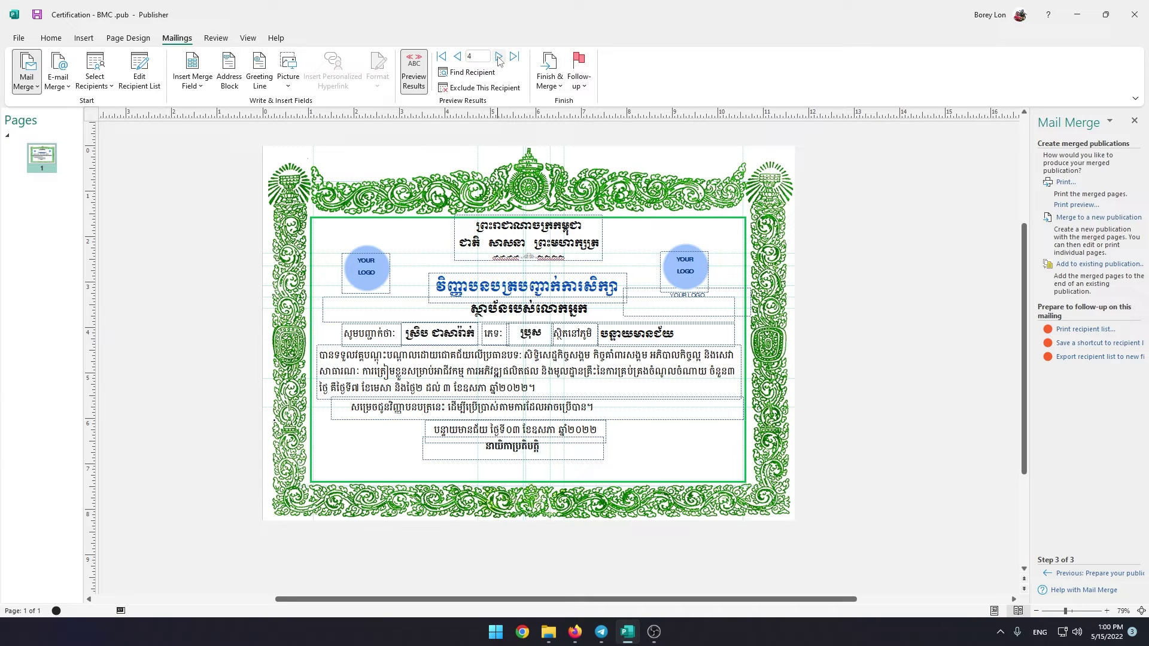
left_click(498, 58)
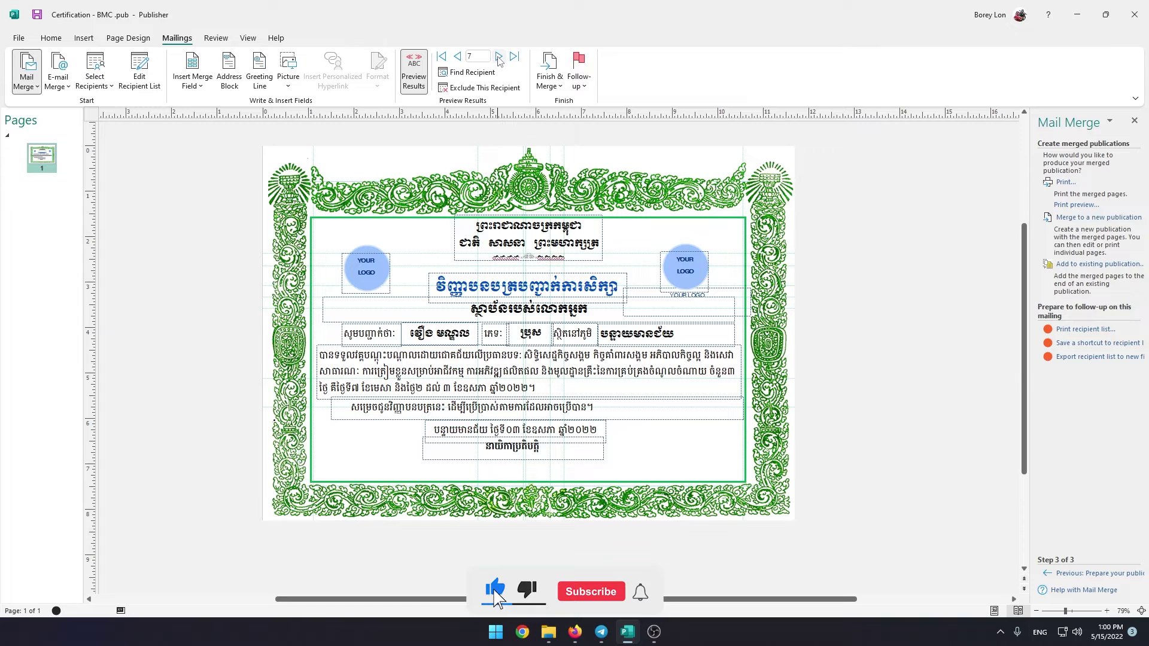
left_click(498, 57)
left_click(498, 58)
left_click(498, 57)
left_click(498, 57)
left_click(498, 58)
left_click(499, 57)
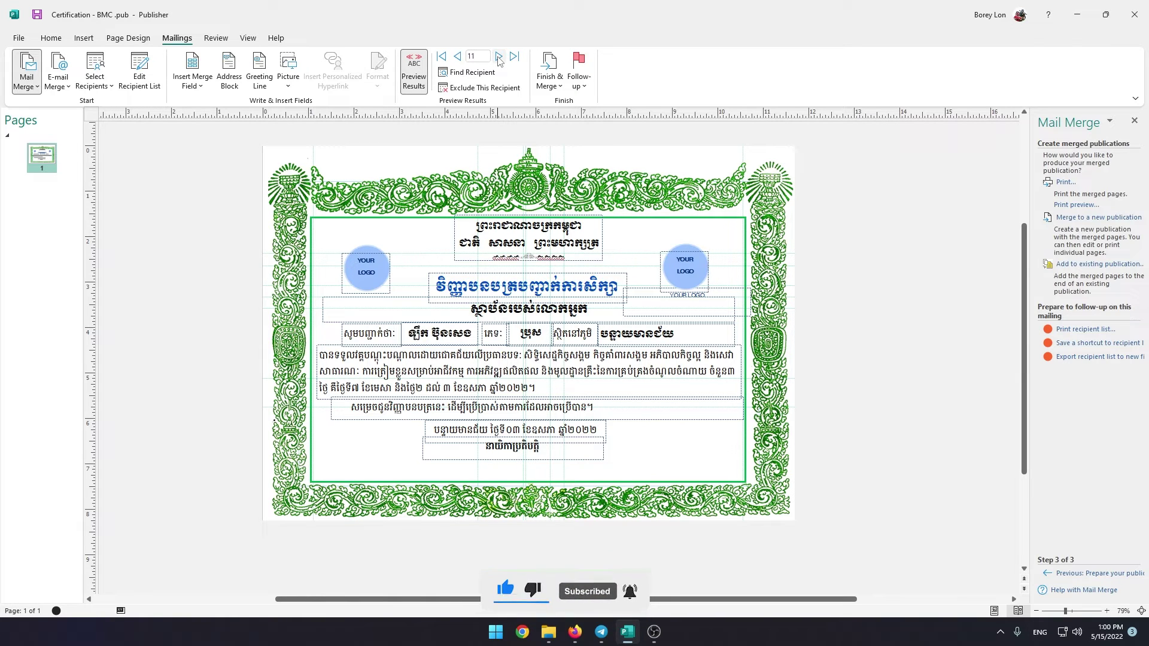
left_click(498, 57)
left_click(498, 57)
left_click(499, 58)
left_click(498, 57)
left_click(498, 57)
left_click(499, 57)
left_click(498, 57)
left_click(498, 57)
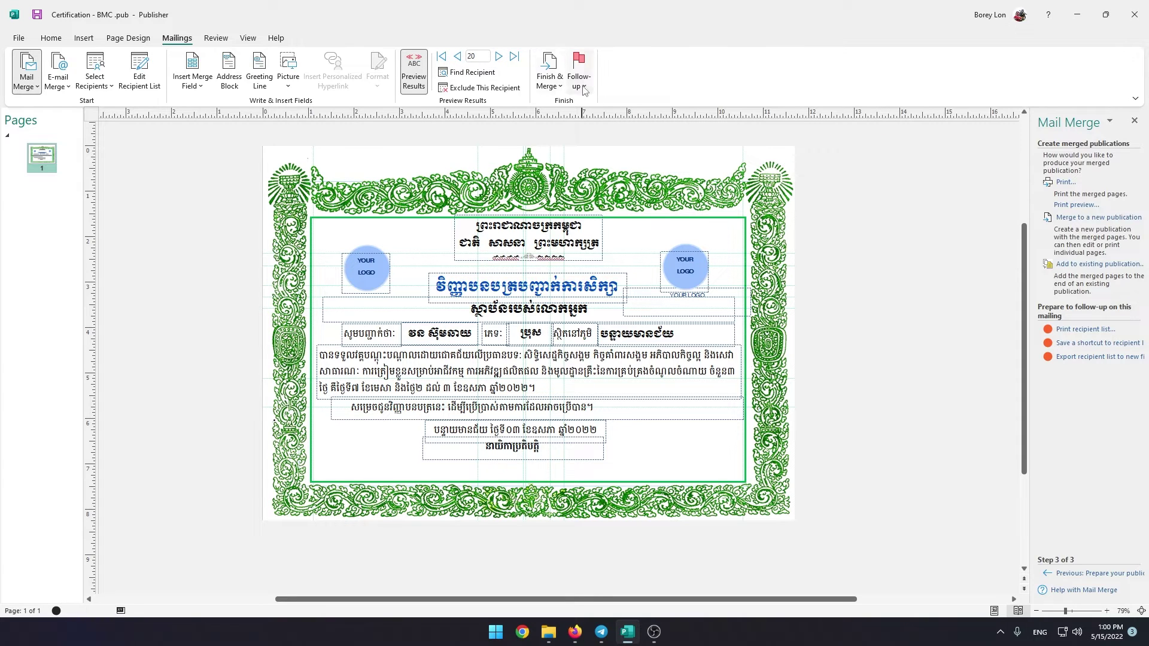
left_click(563, 87)
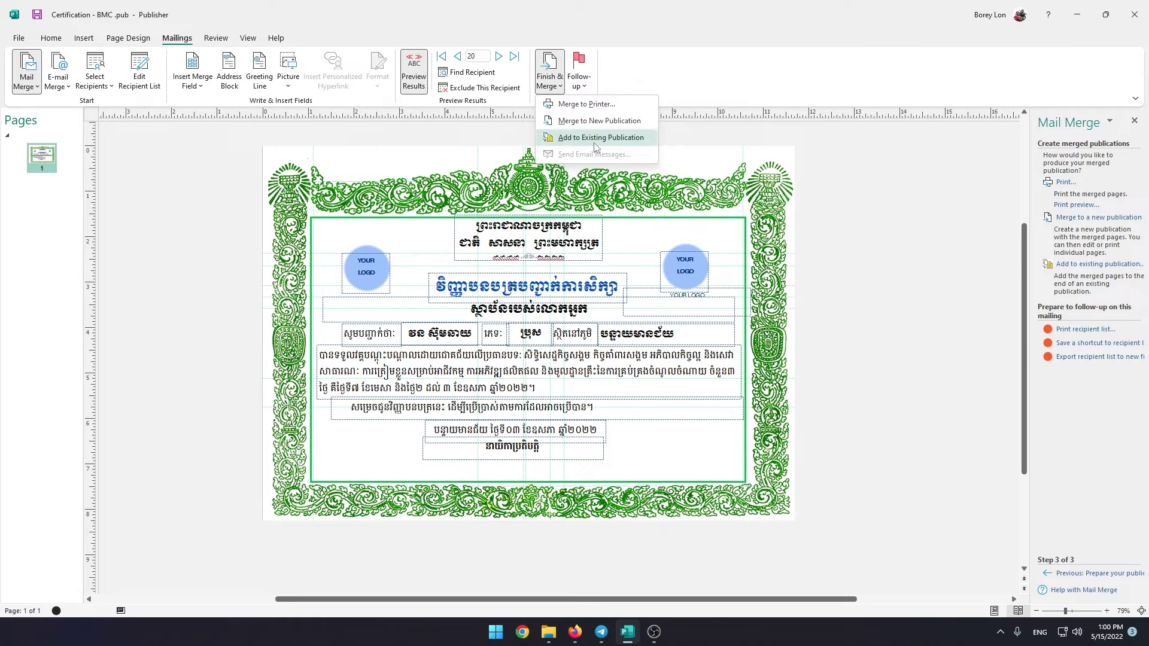
left_click(667, 65)
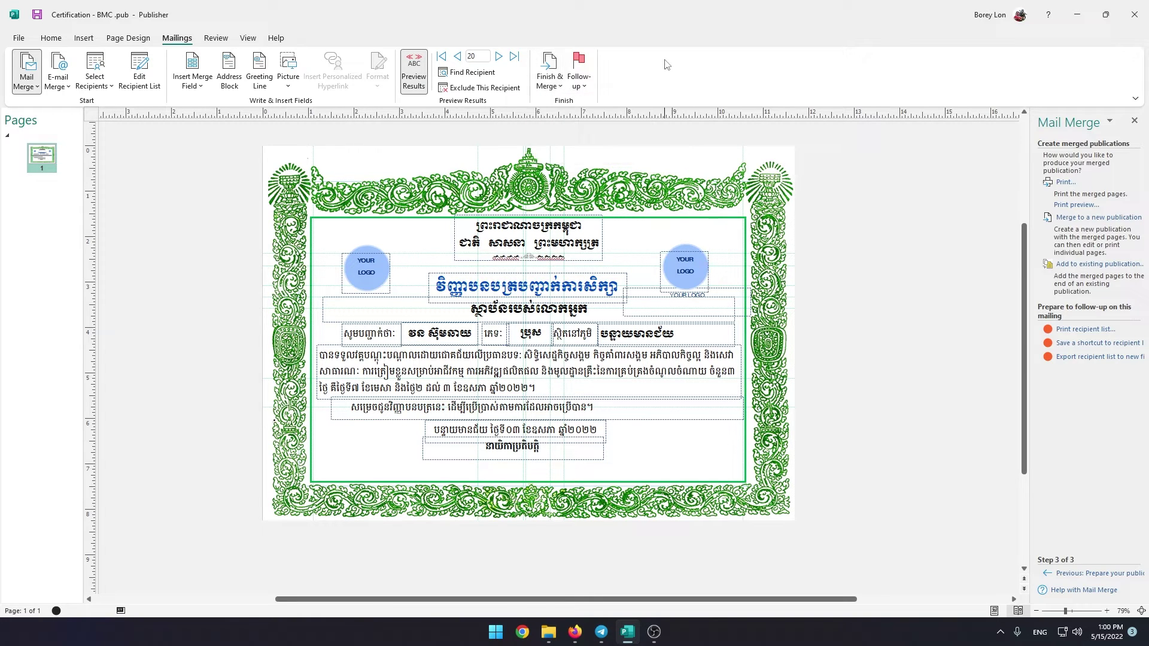
Step: Advance the preview to the last recipient and merge all records into a new publication
left_click(499, 56)
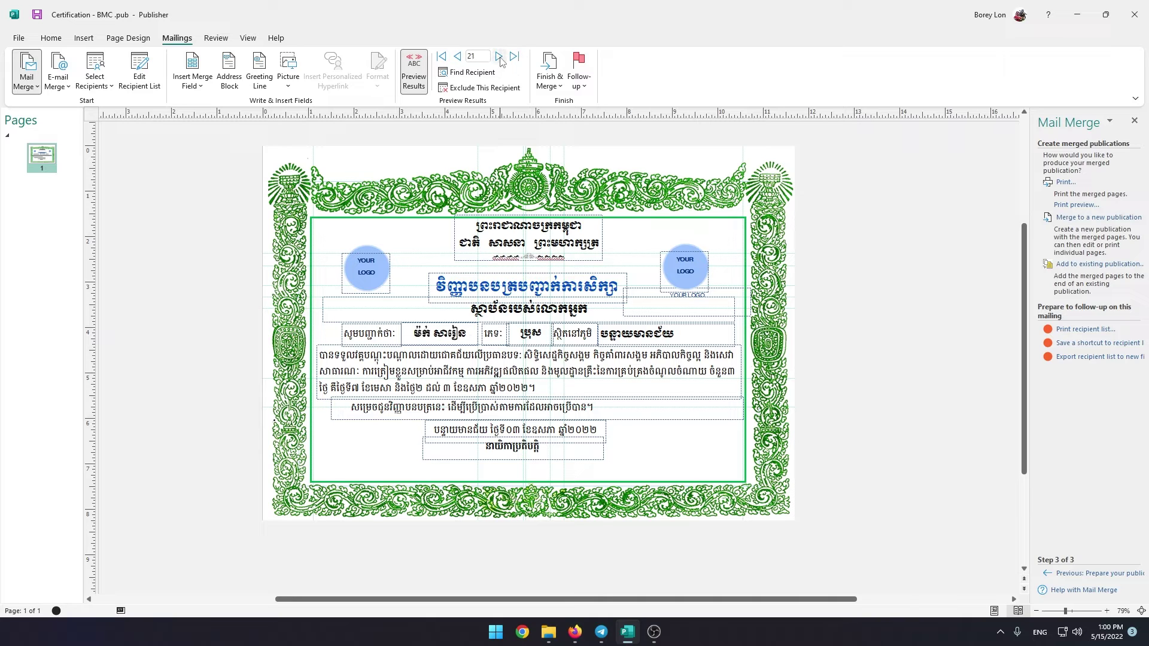
left_click(499, 57)
left_click(499, 56)
left_click(499, 57)
left_click(499, 57)
left_click(559, 88)
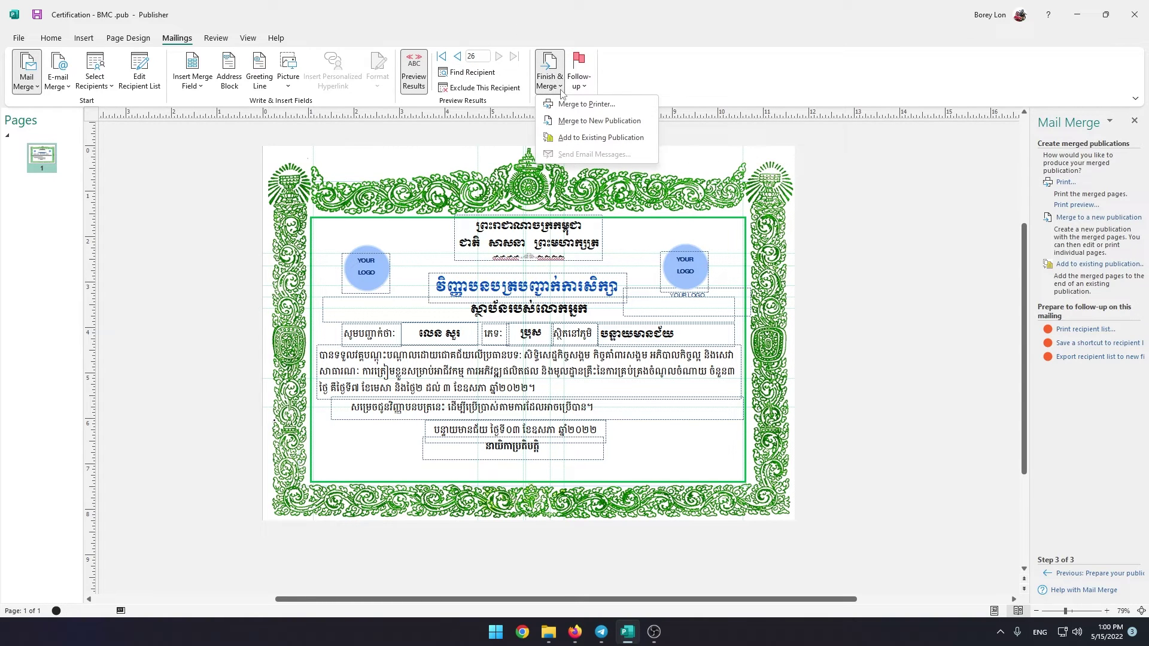
left_click(616, 121)
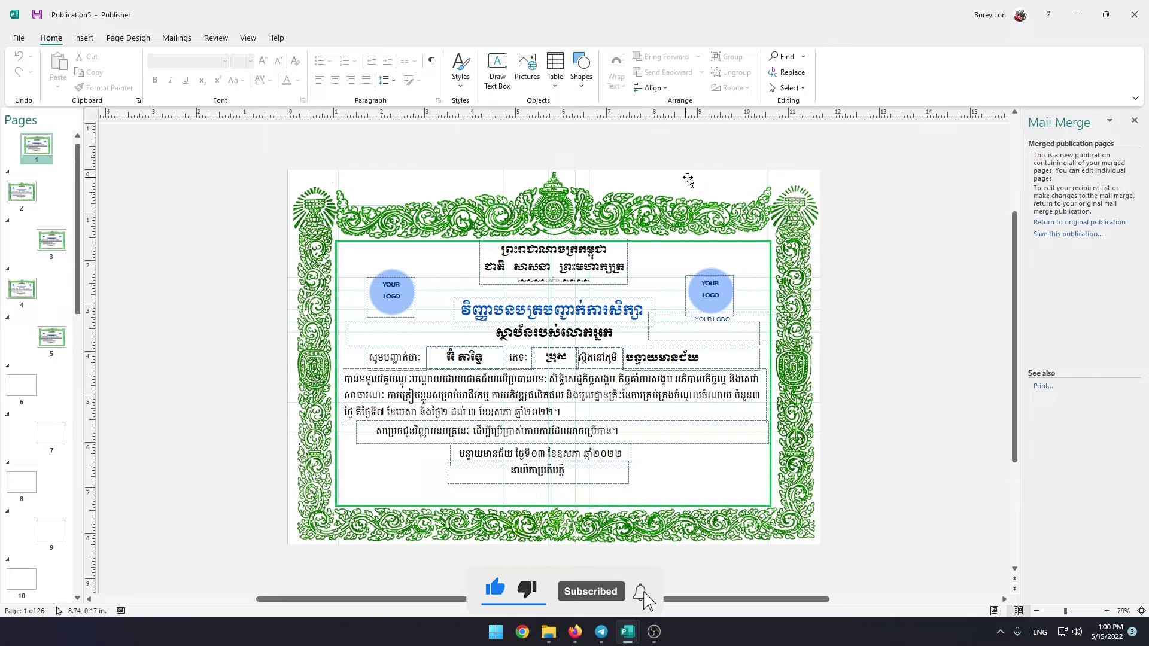
Step: Examine the certificate pages of the merged publication from page 2 through to the last page
left_click(43, 197)
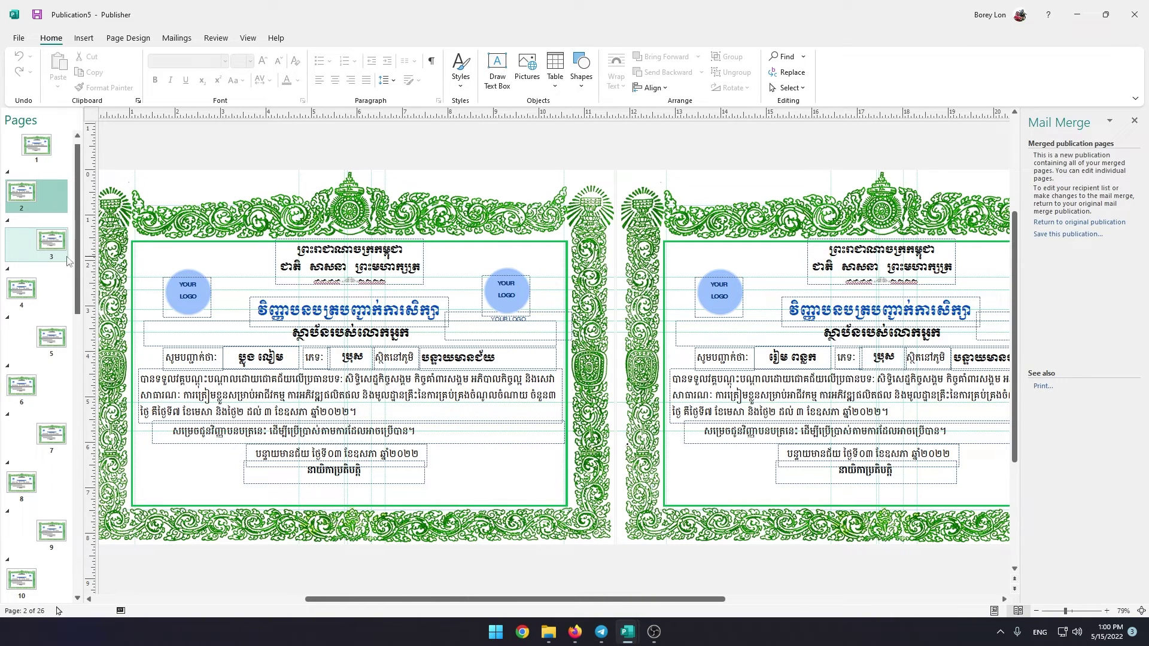
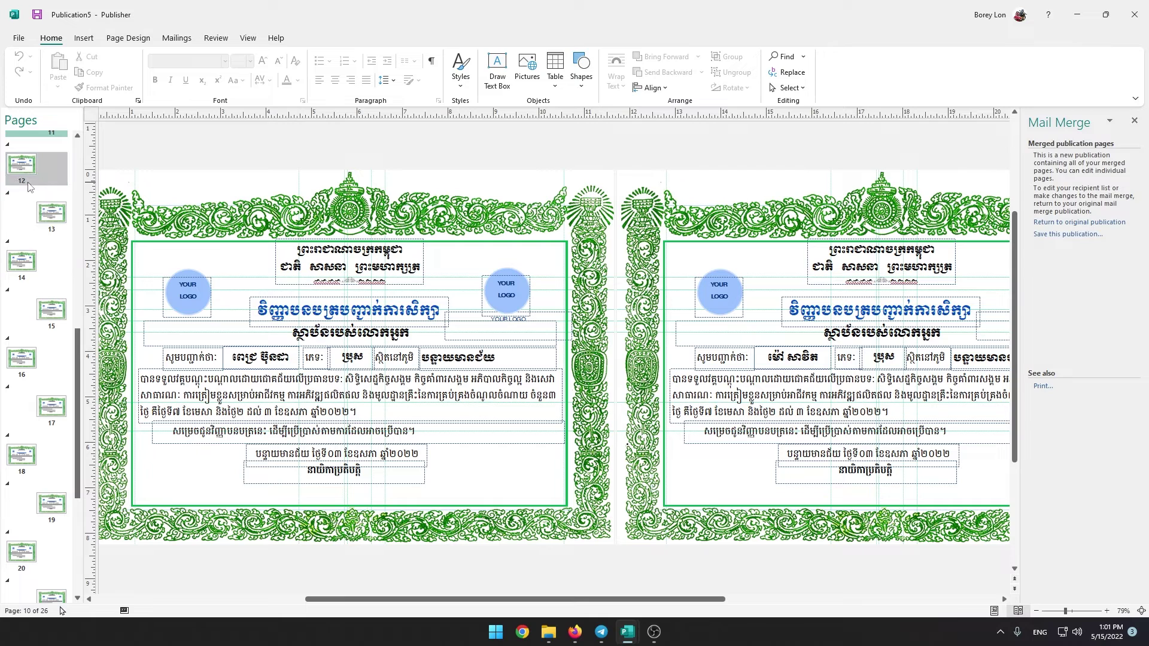
left_click(24, 263)
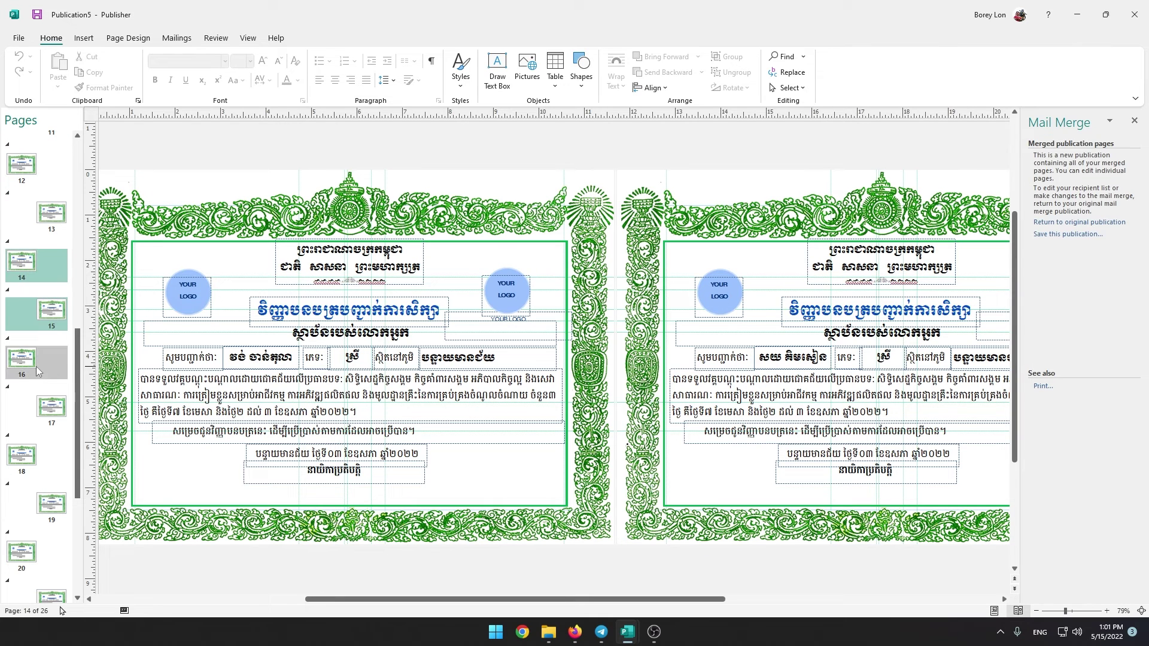
left_click(37, 371)
left_click(27, 466)
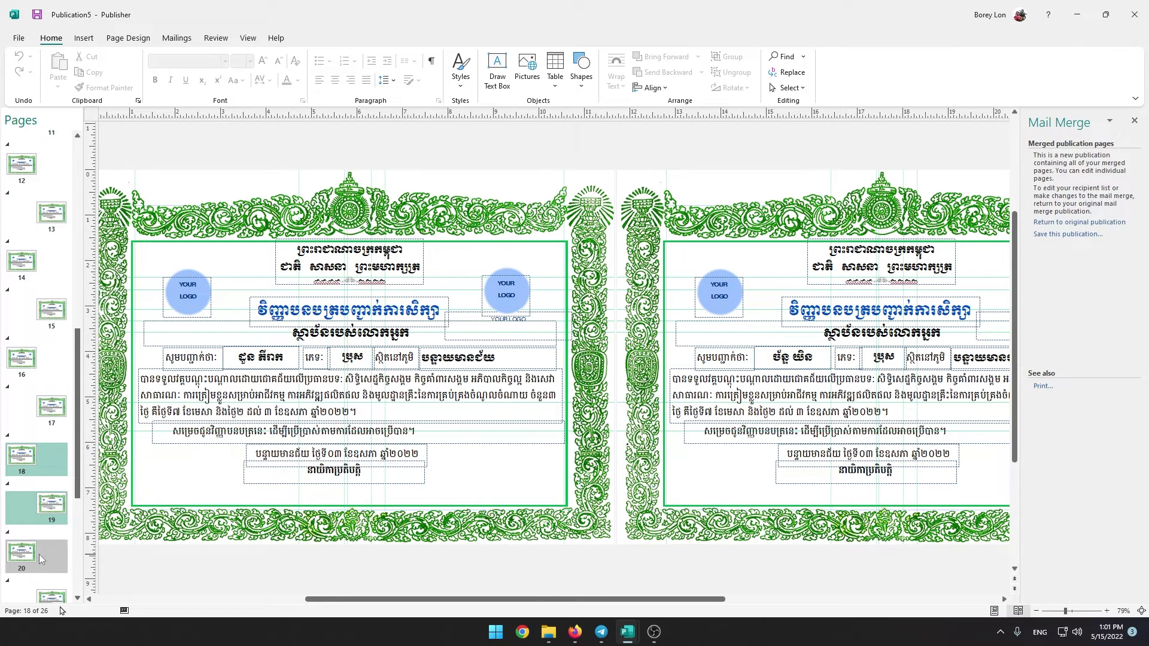
left_click(21, 552)
left_click(24, 473)
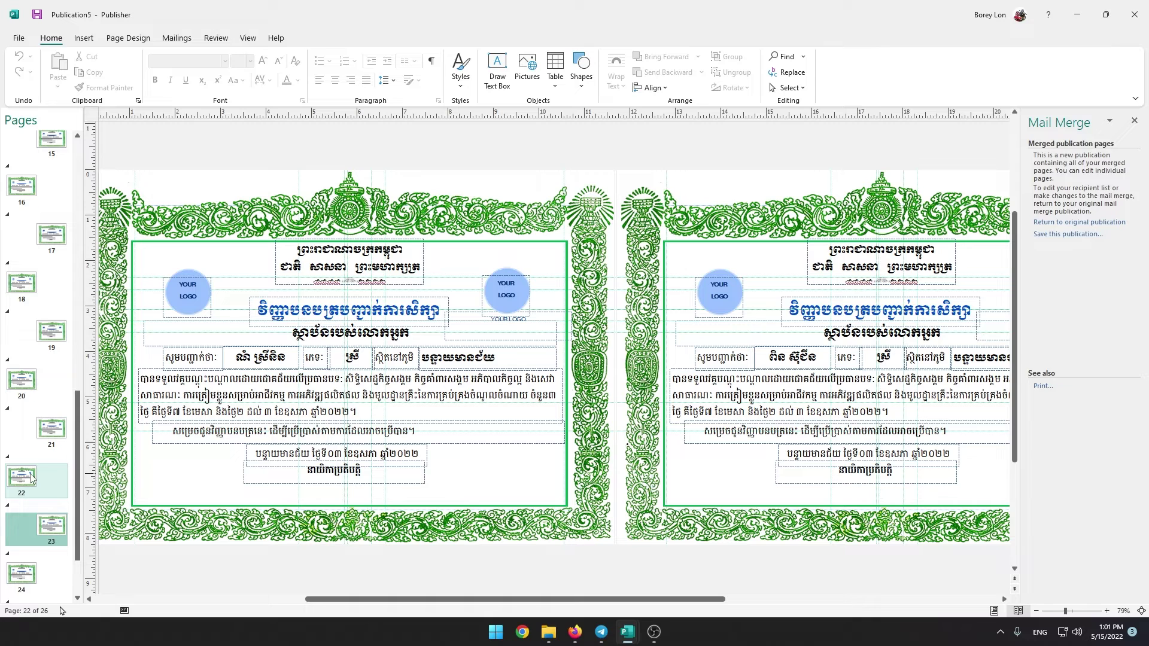
scroll(32, 477, "down", 3)
left_click(29, 490)
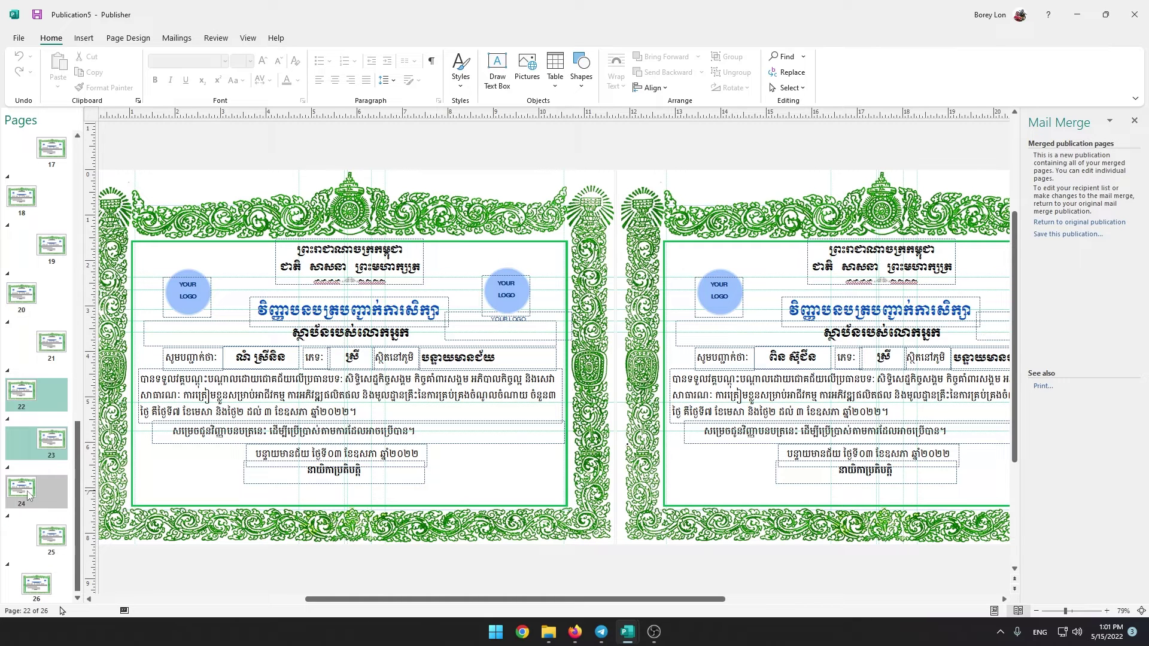
left_click(37, 583)
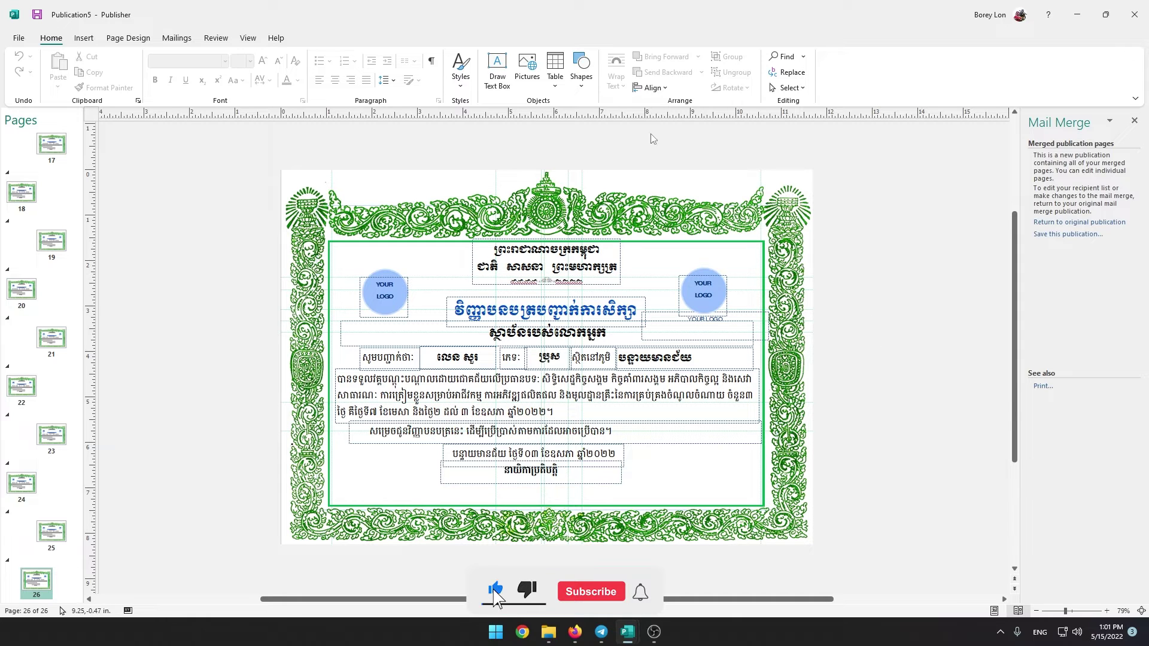
Step: Save the merged publication to the desktop as a PDF named Certificate
left_click(18, 38)
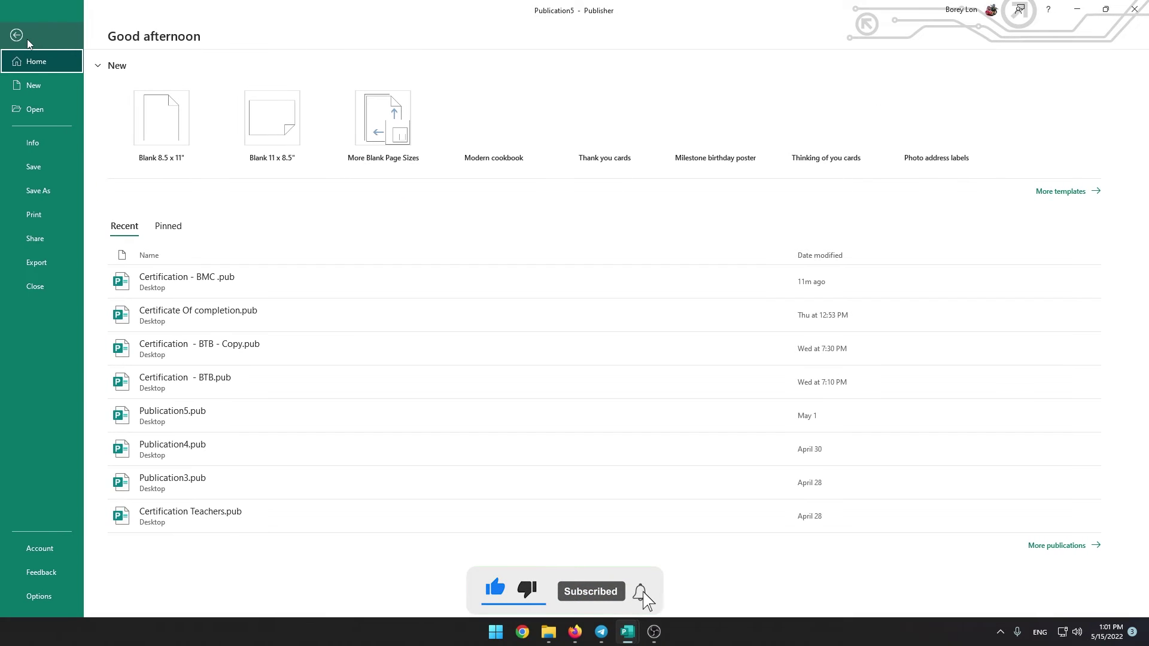
left_click(38, 198)
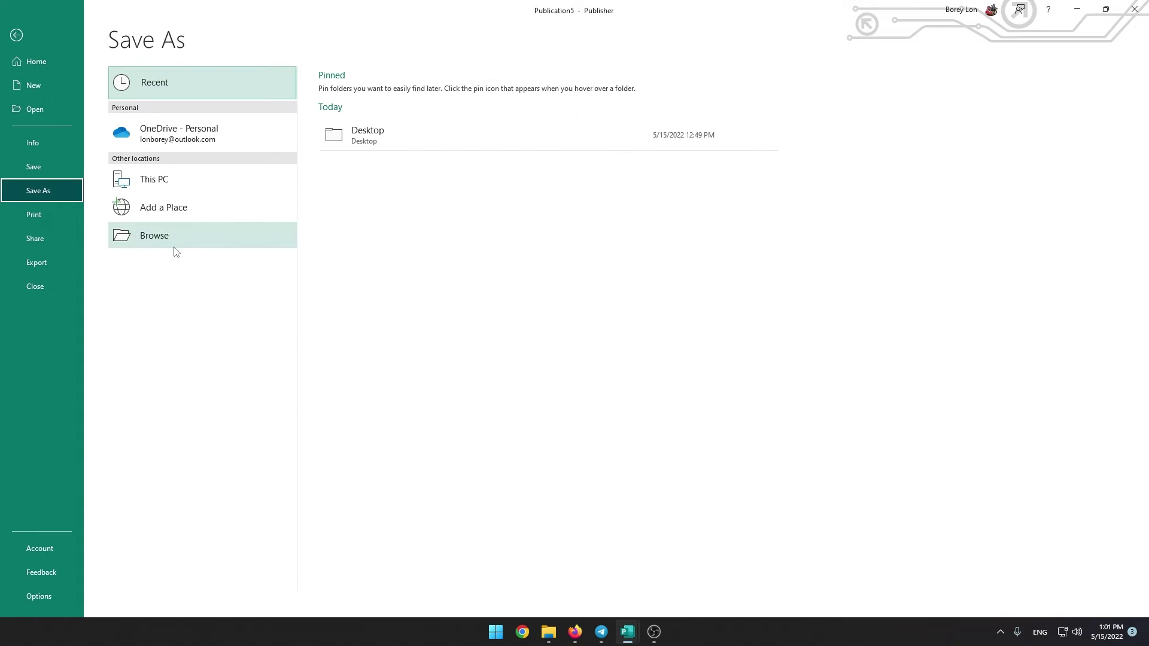
left_click(207, 238)
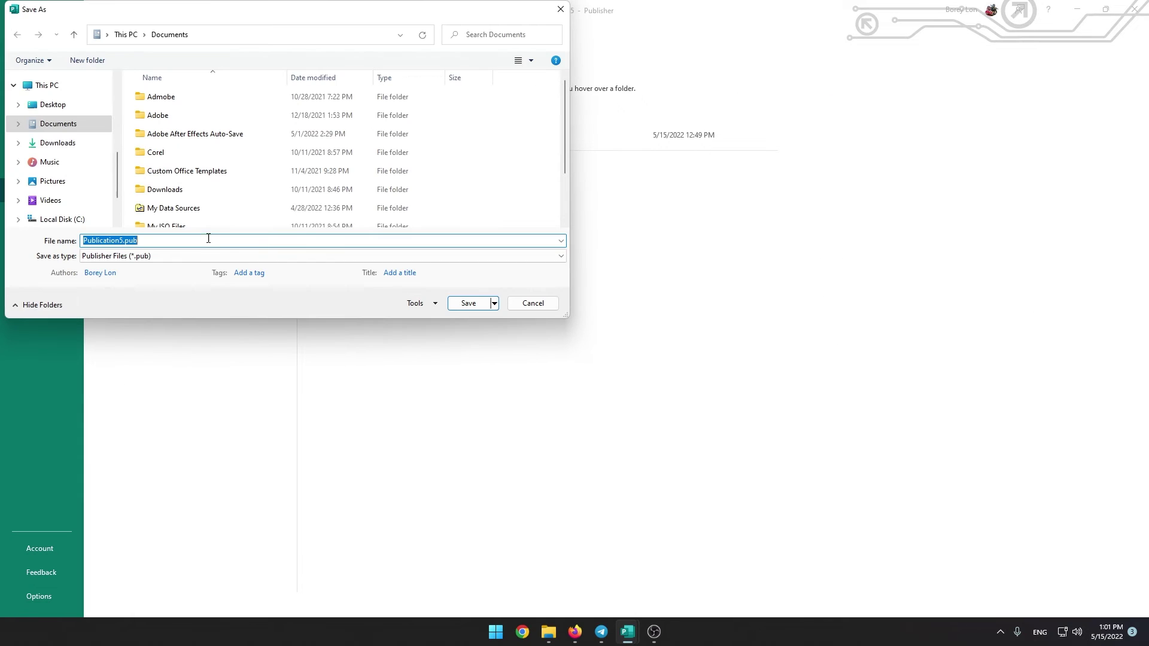
left_click(72, 109)
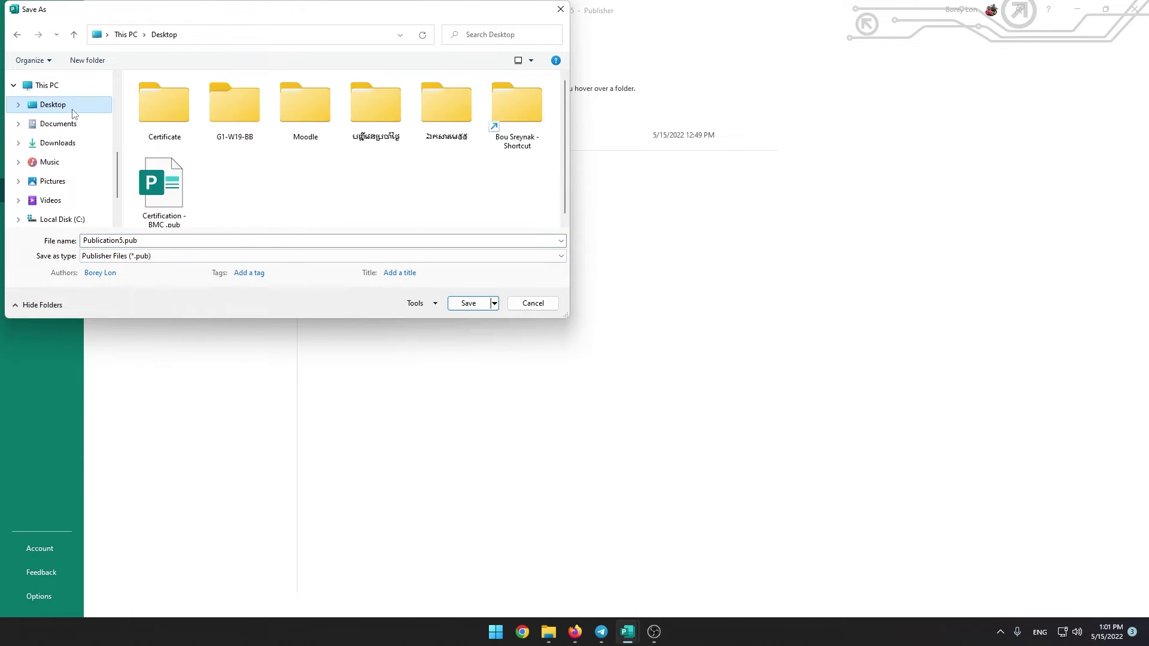
double_click(123, 240)
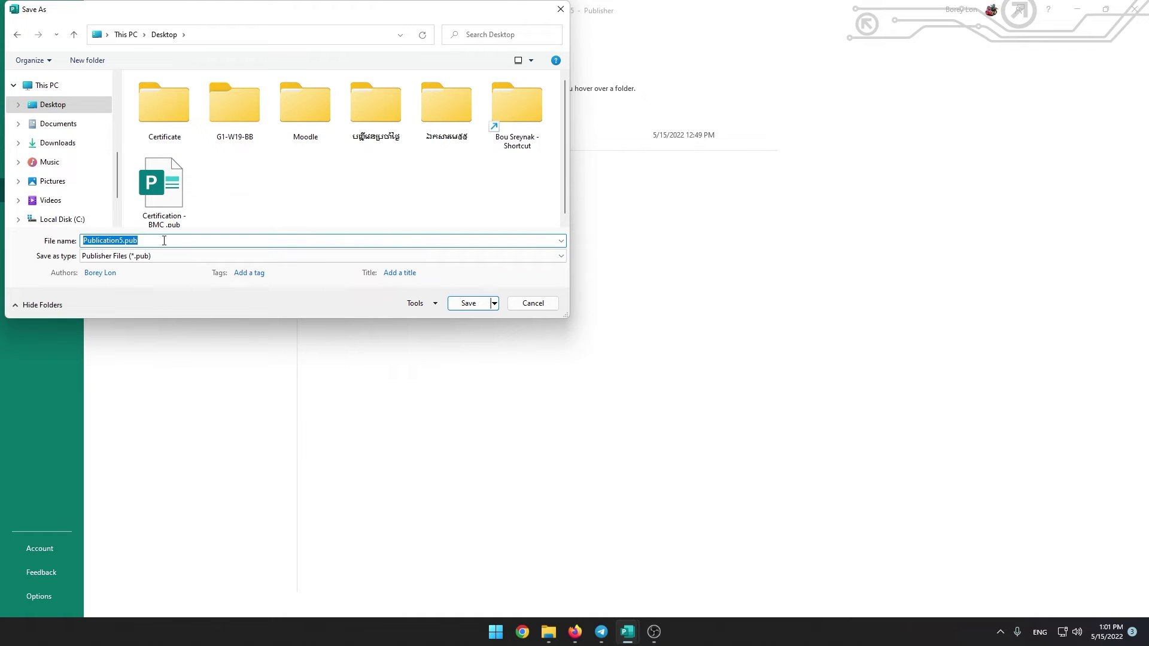
type("Certificate")
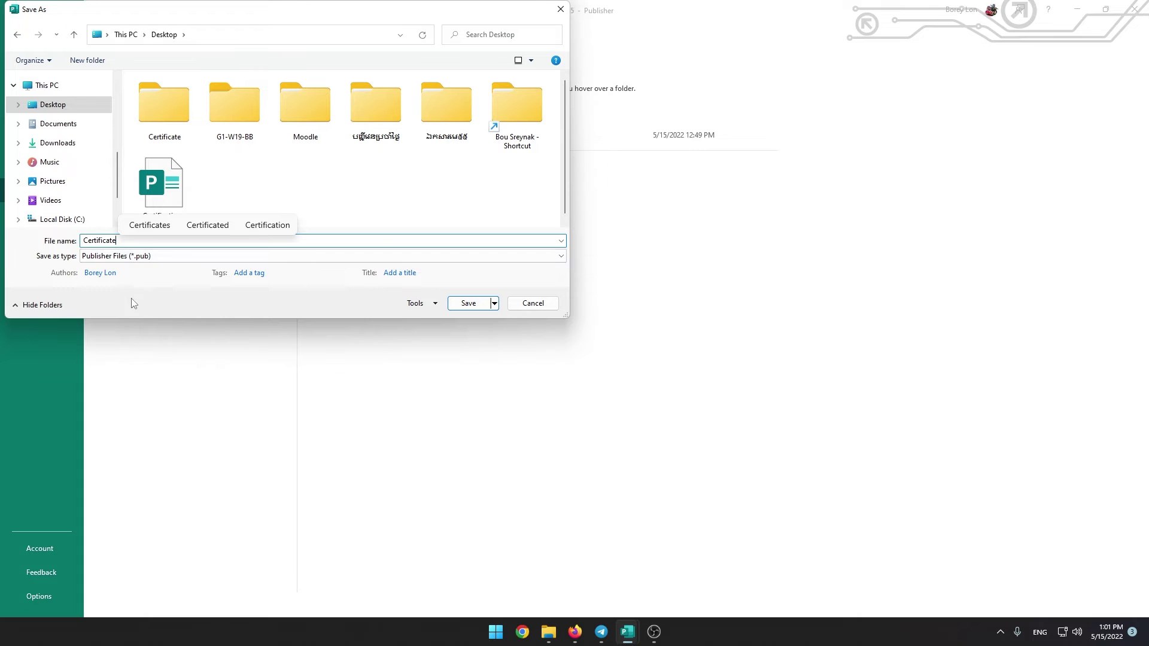
left_click(175, 256)
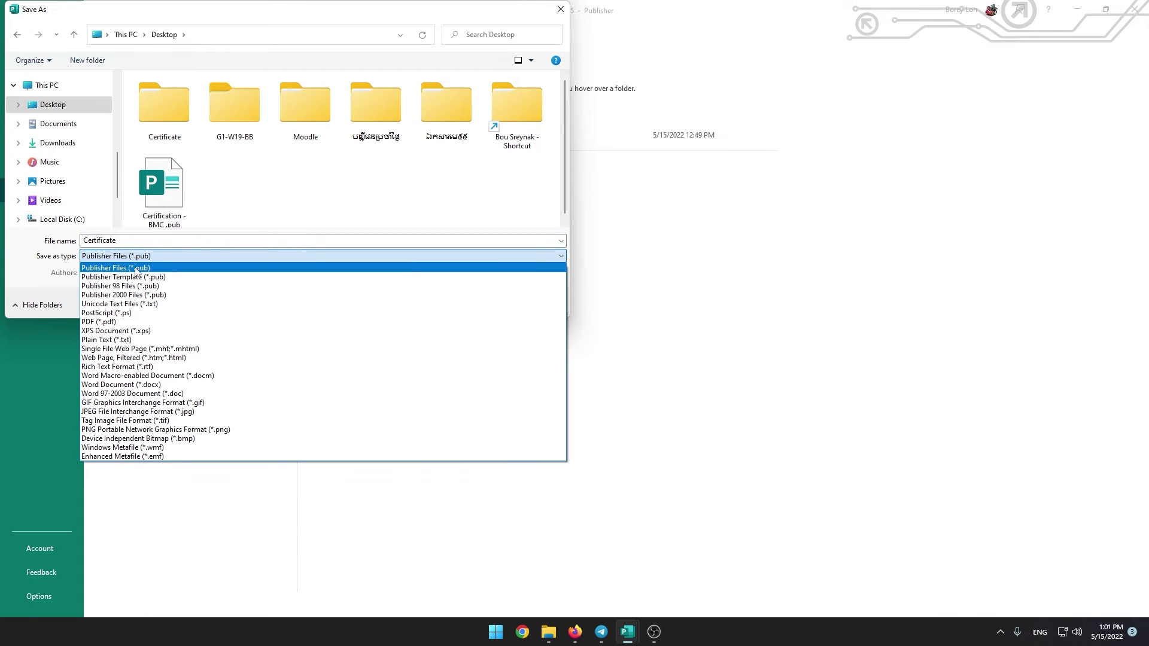
left_click(128, 322)
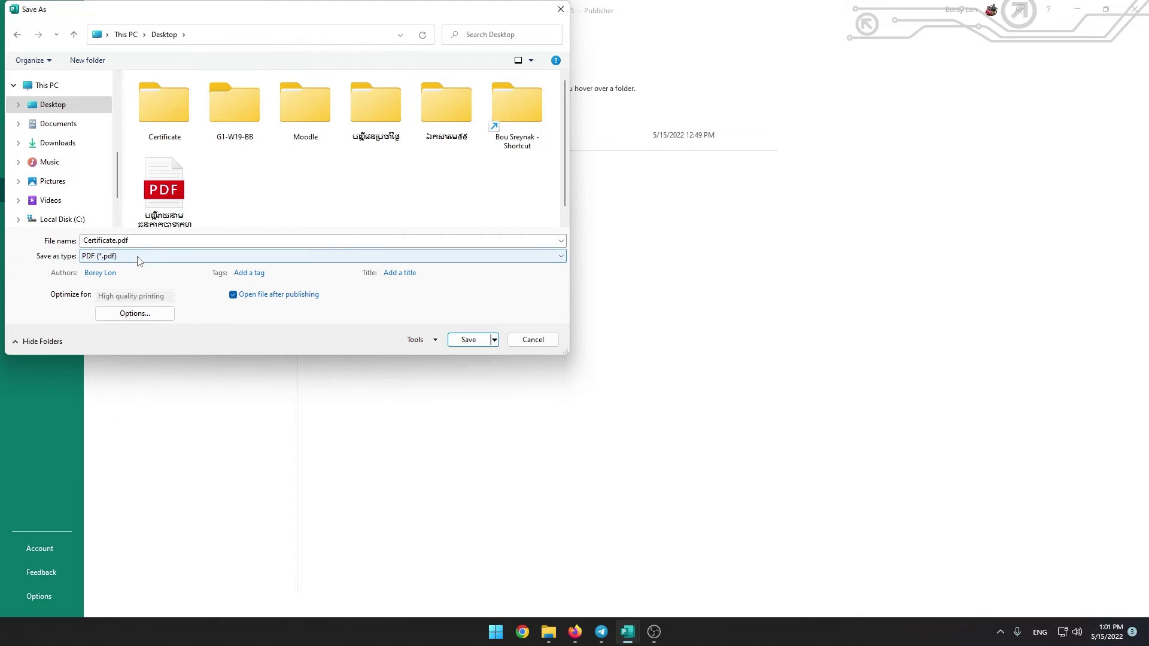
left_click(478, 341)
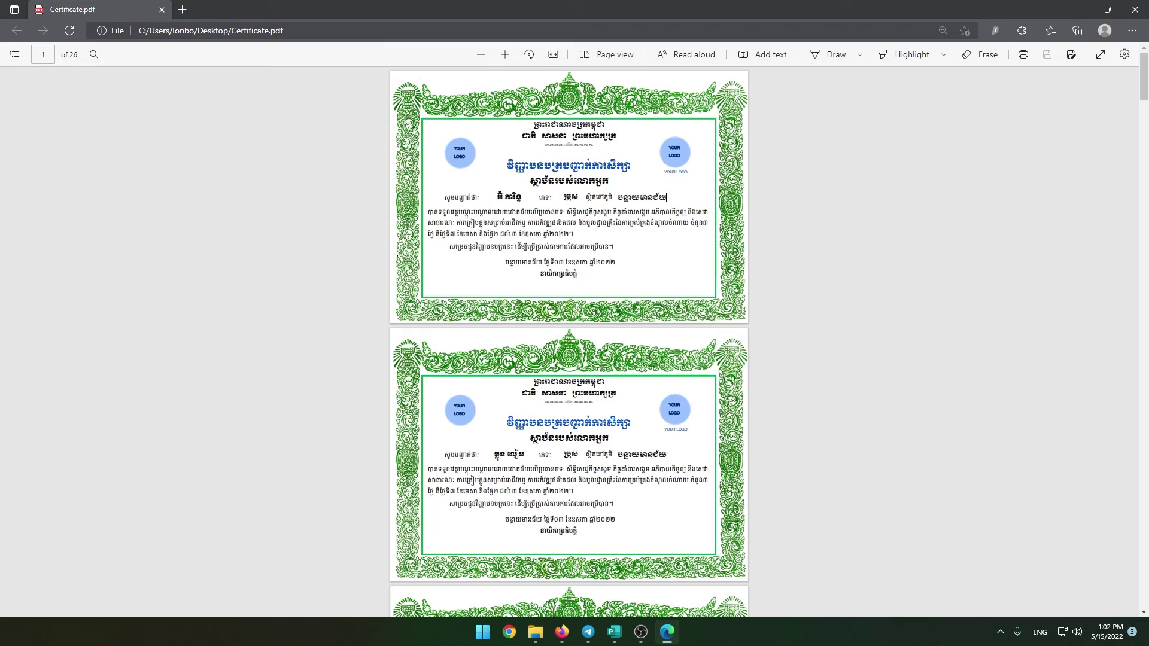
Step: Examine the certificates in the exported Certificate.pdf from page 1 through to the last page and return to the first page
scroll(618, 260, "down", 12)
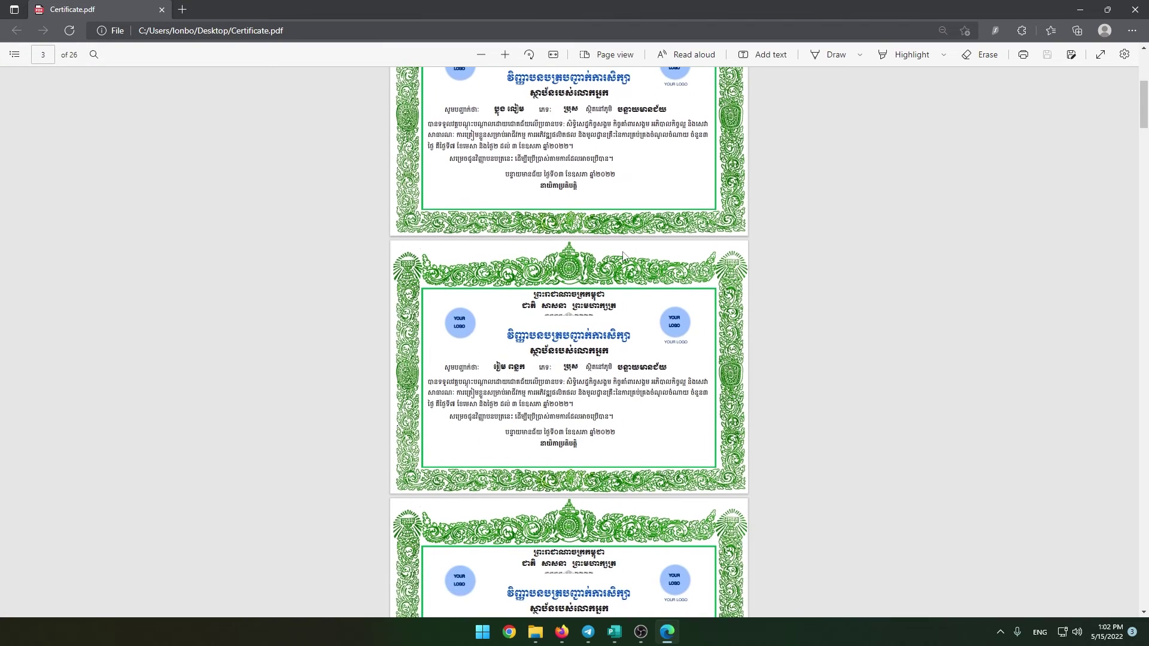
scroll(624, 256, "down", 3)
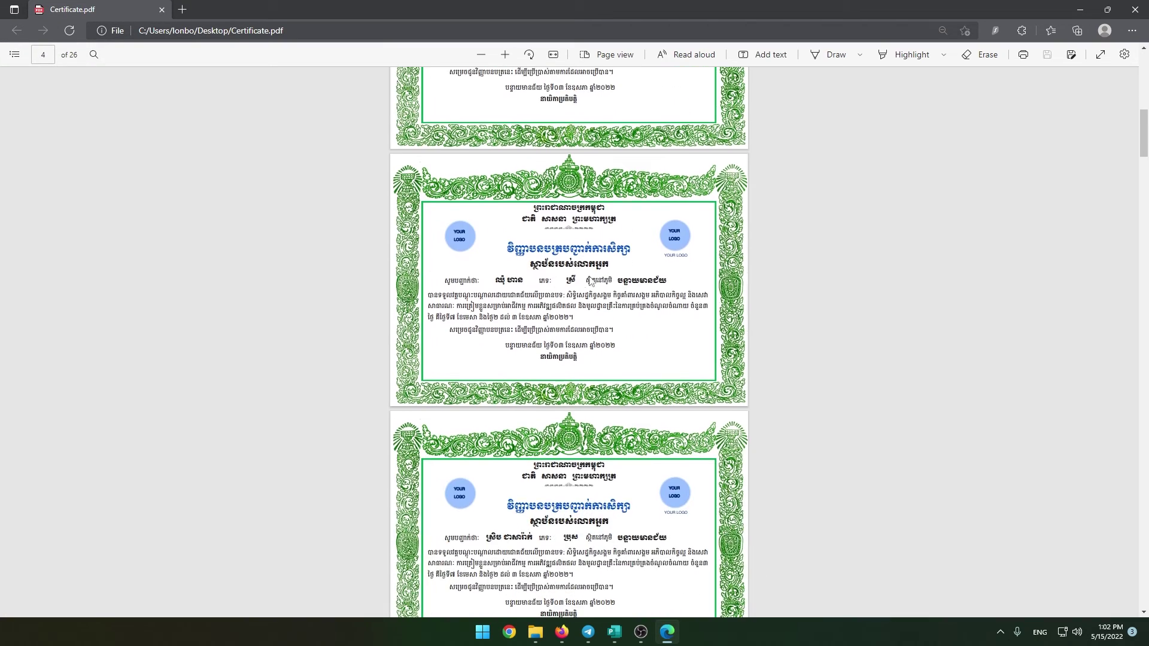
scroll(649, 286, "down", 20)
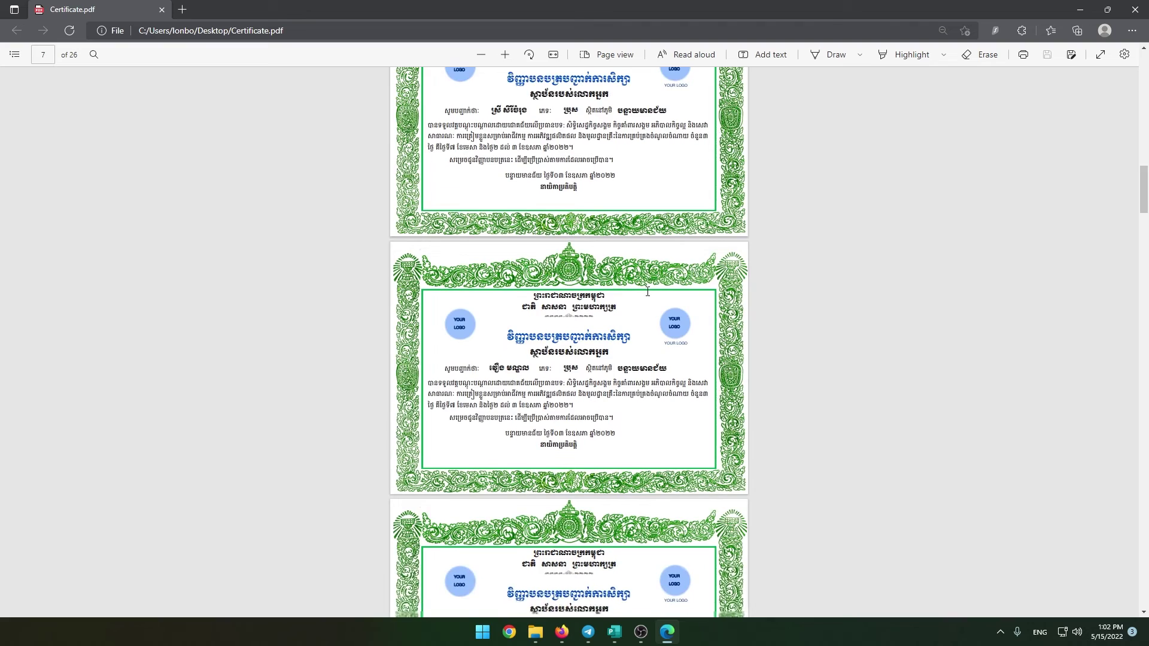
scroll(646, 289, "down", 10)
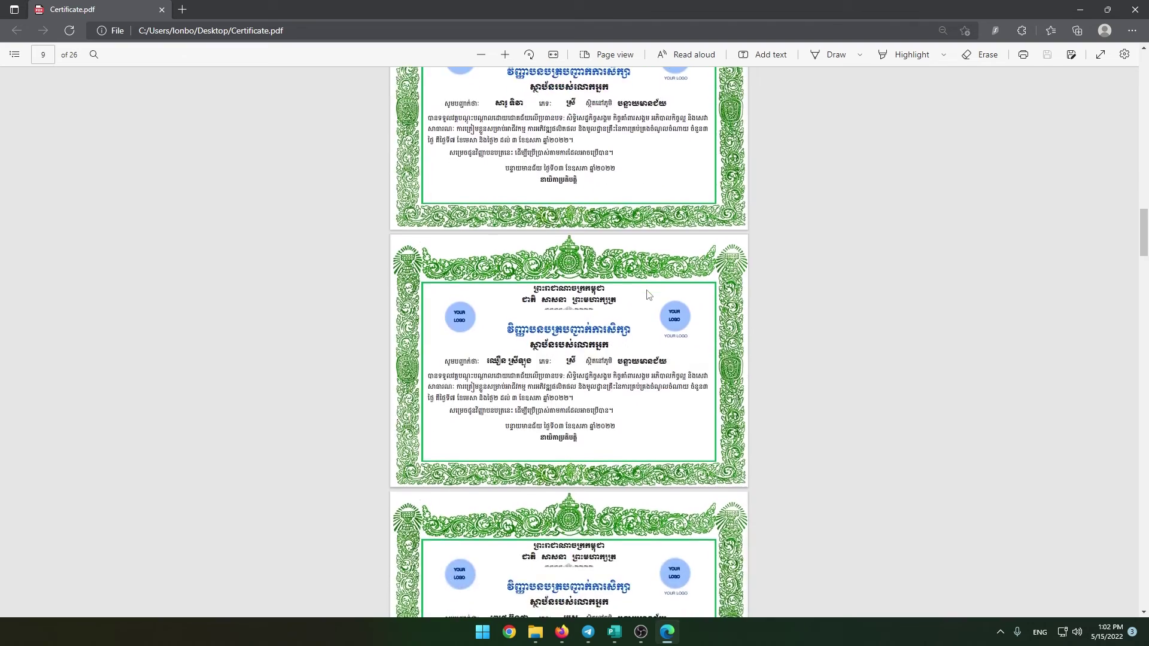
scroll(648, 289, "down", 15)
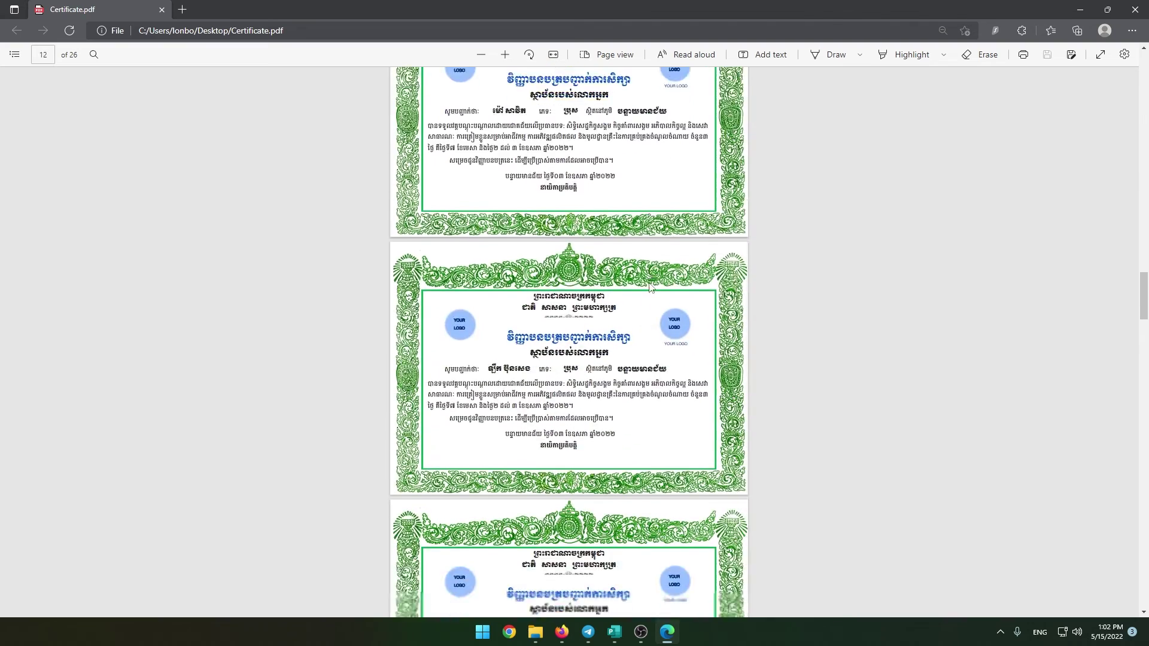
scroll(651, 282, "down", 1)
left_click_drag(1138, 313, 1139, 348)
scroll(596, 302, "down", 20)
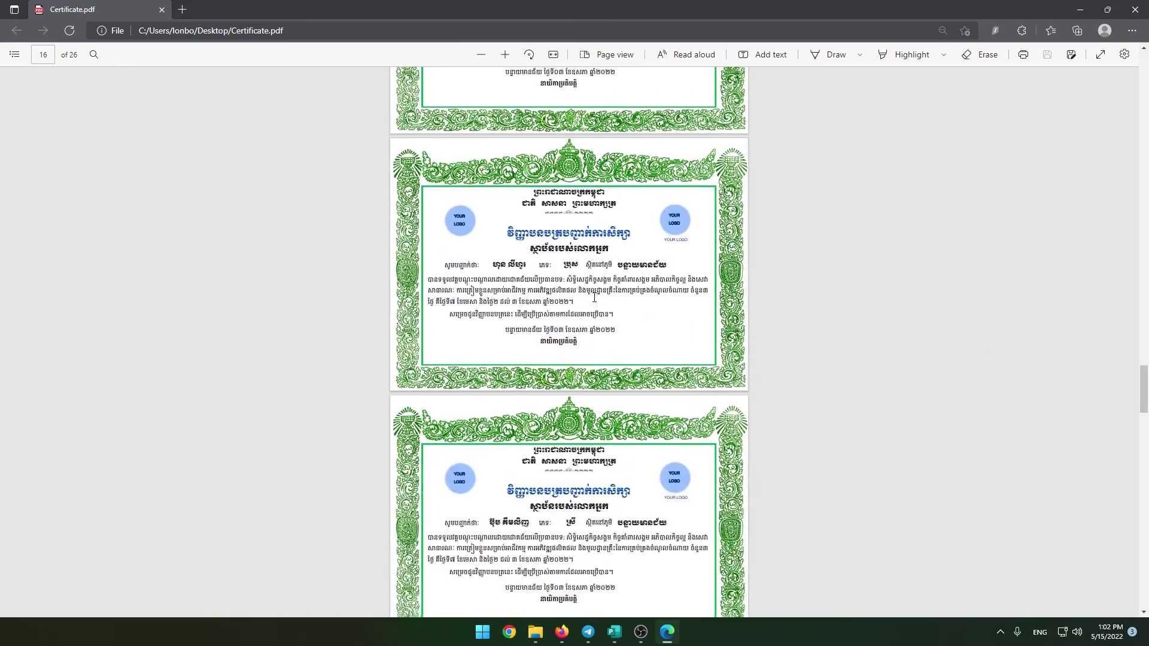
scroll(601, 301, "down", 20)
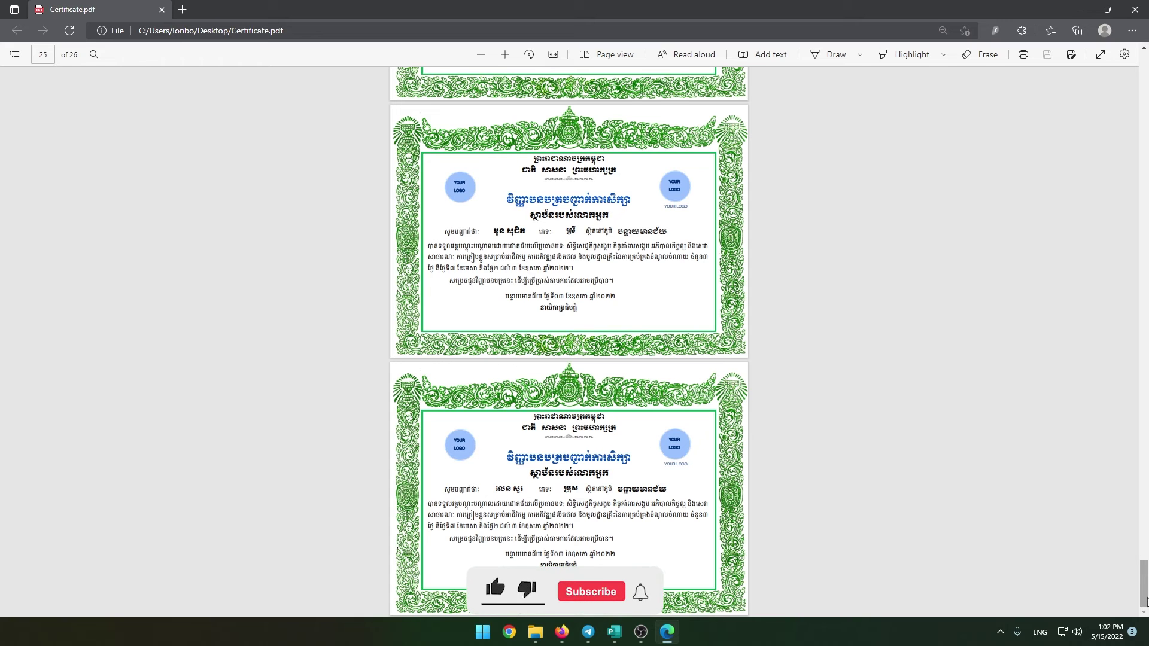
key("Home")
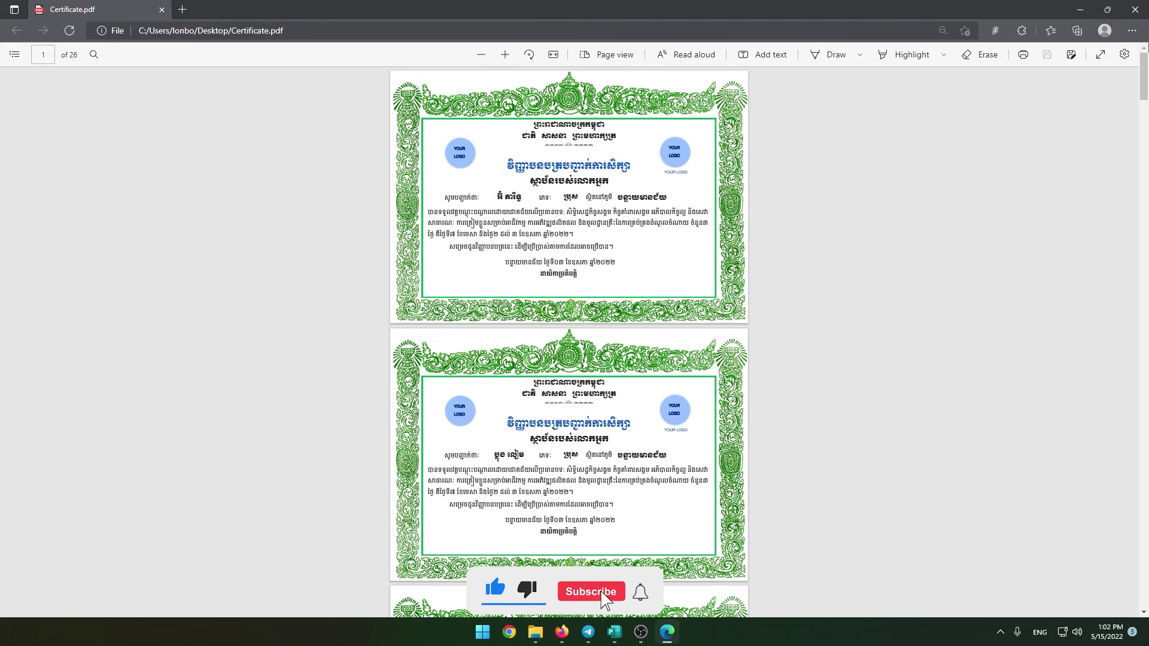
left_click(1081, 10)
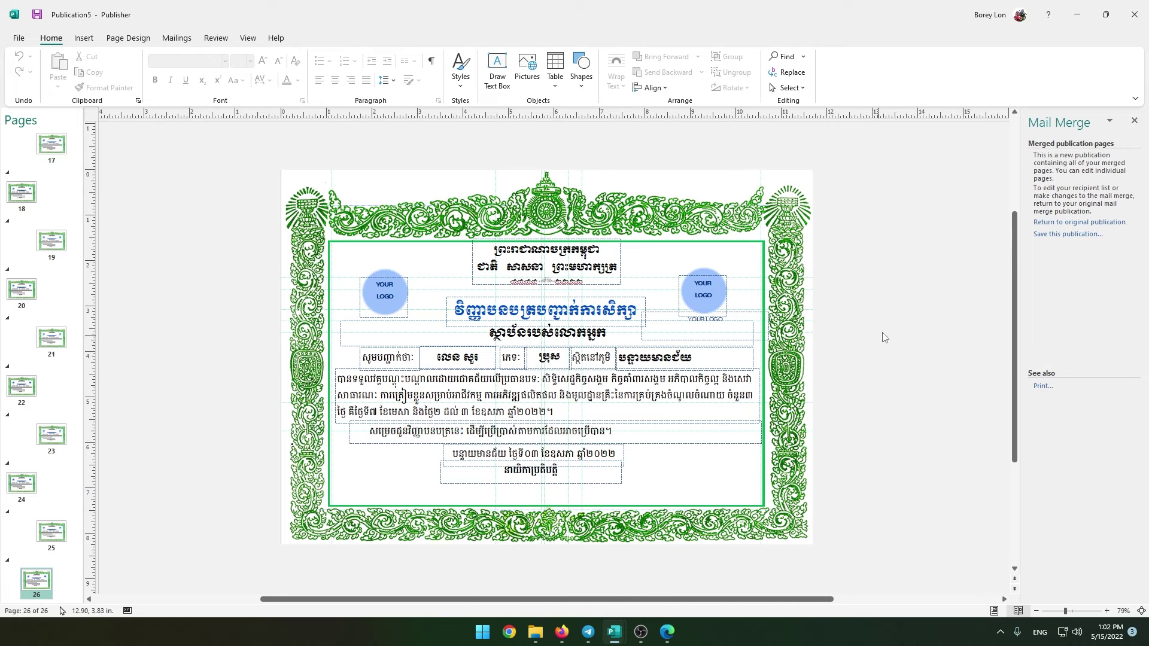
left_click(37, 15)
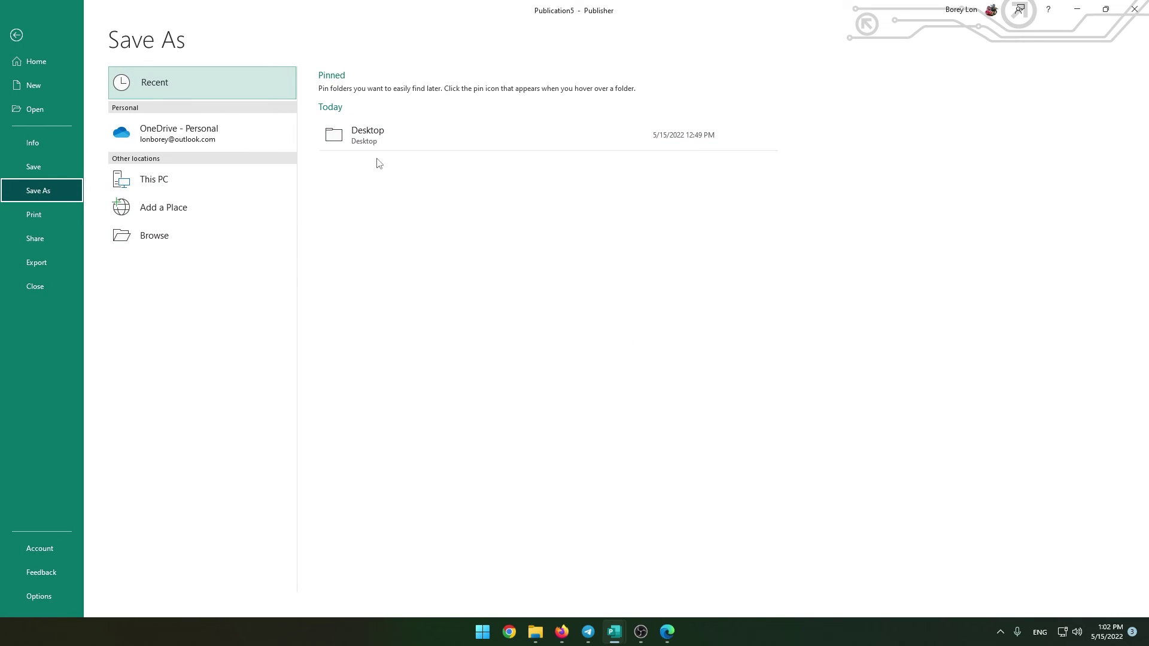
key("Escape")
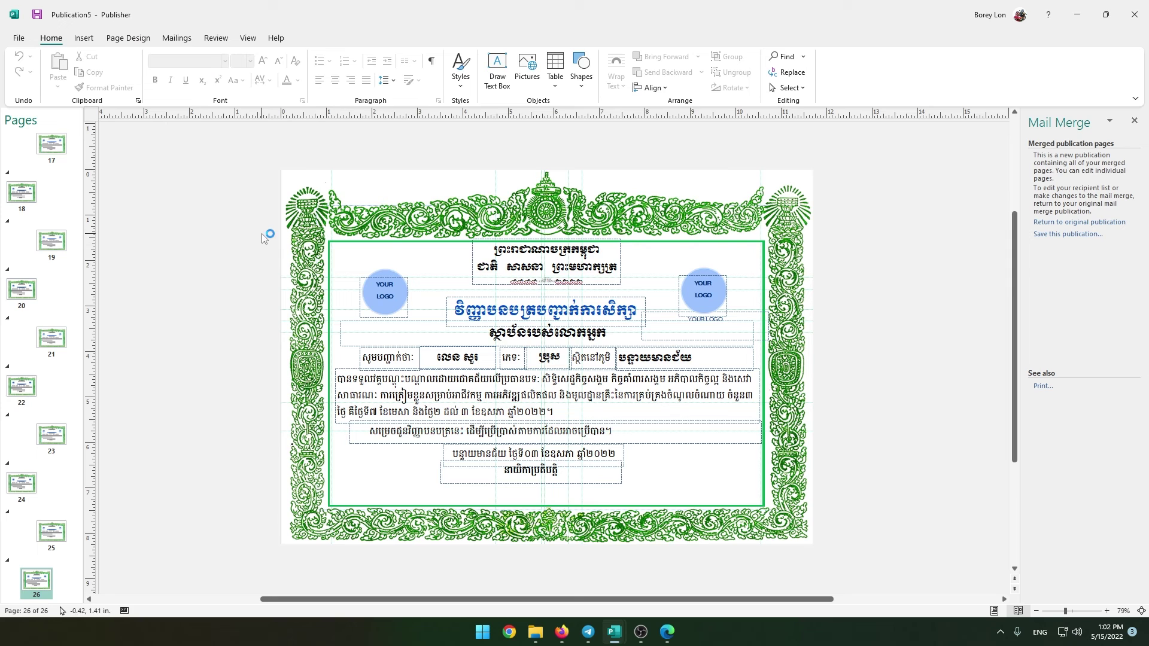
left_click(128, 38)
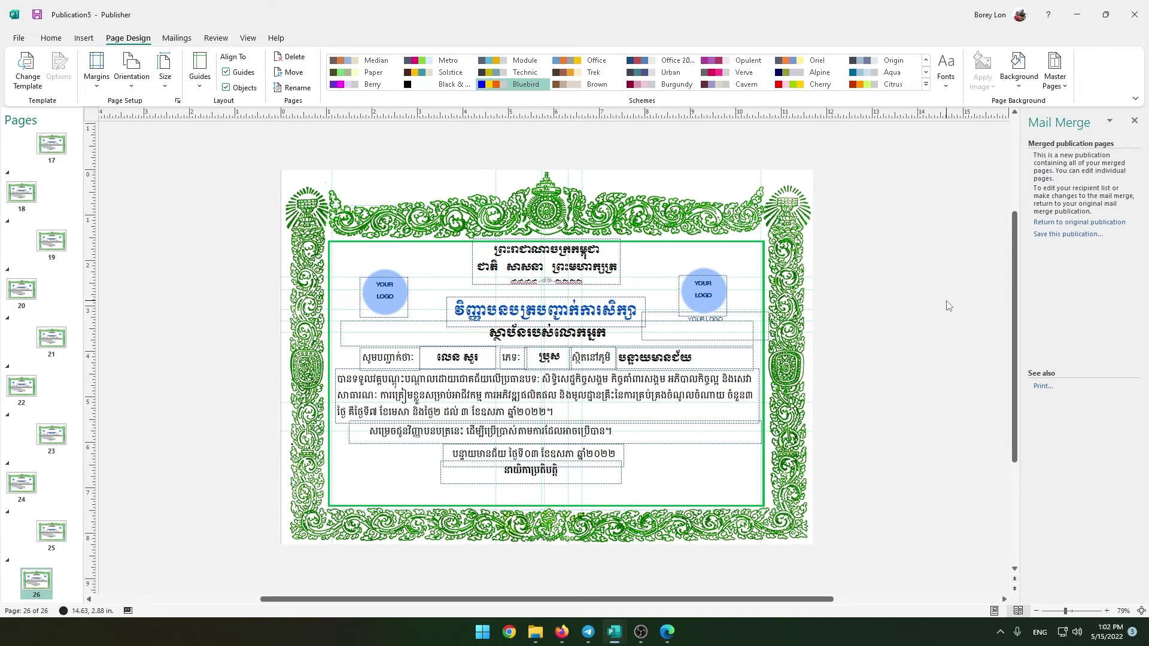
scroll(965, 333, "up", 2)
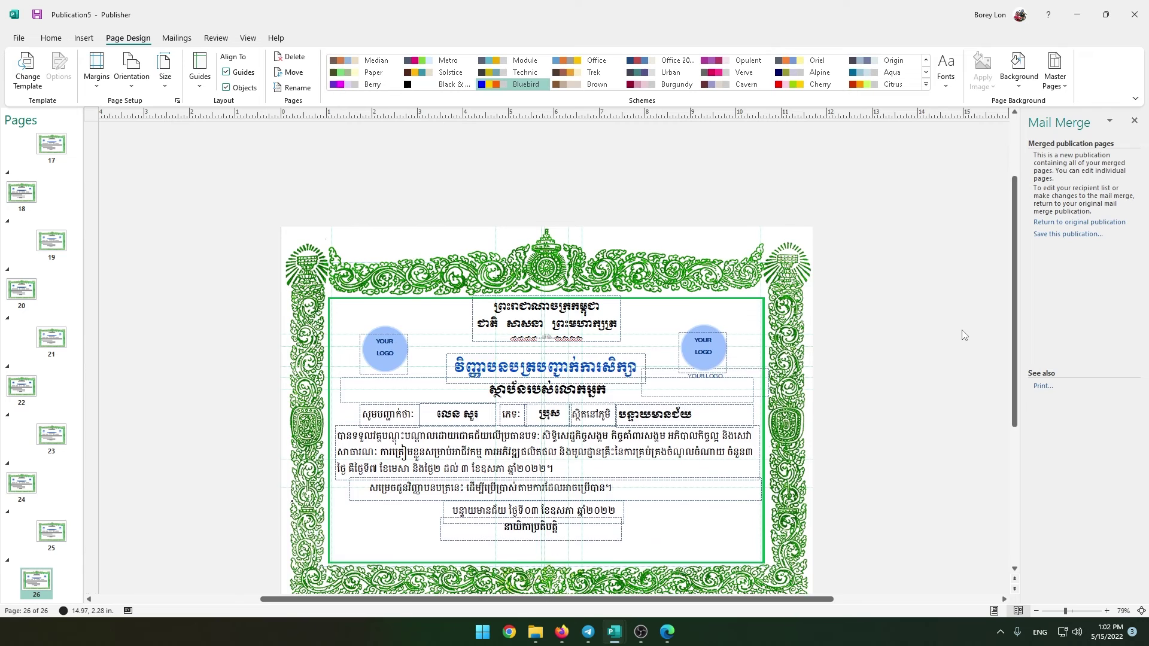
scroll(964, 333, "down", 3)
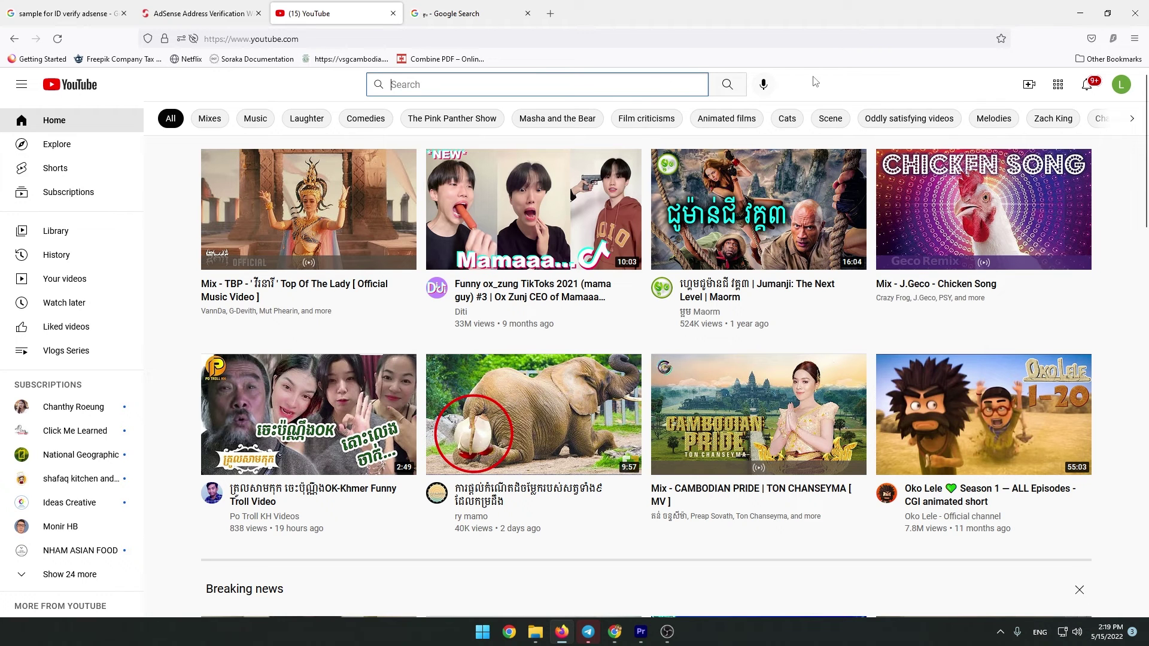
Step: Search YouTube in Firefox for the tutorial author's official channel and open the channel page
left_click(850, 76)
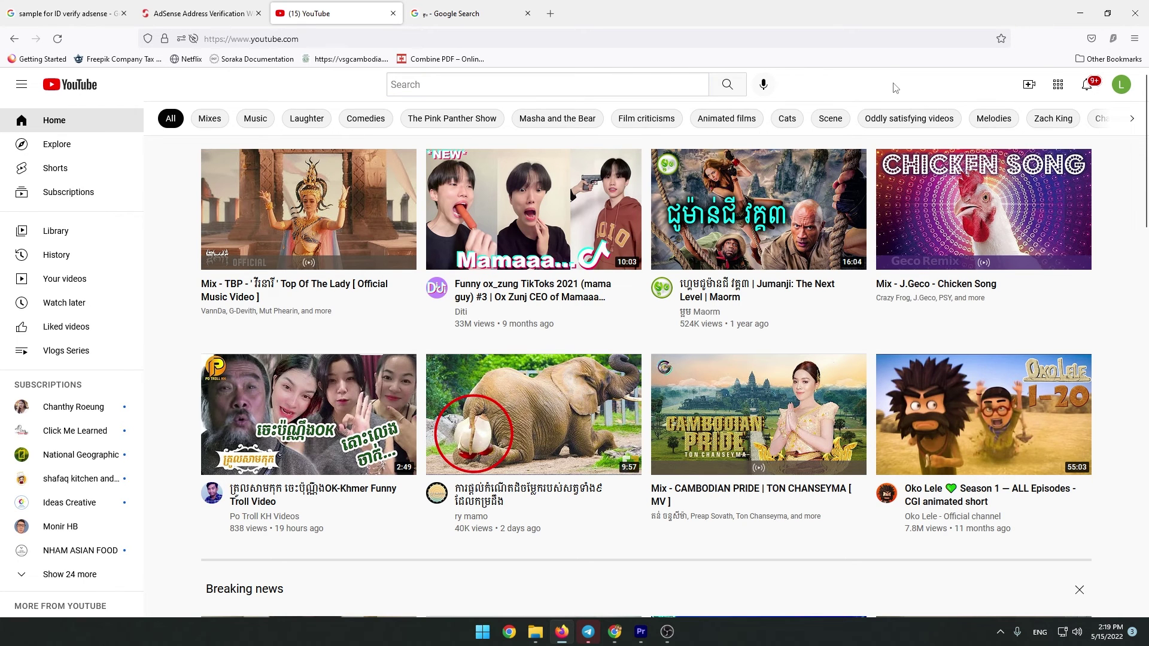
left_click(501, 81)
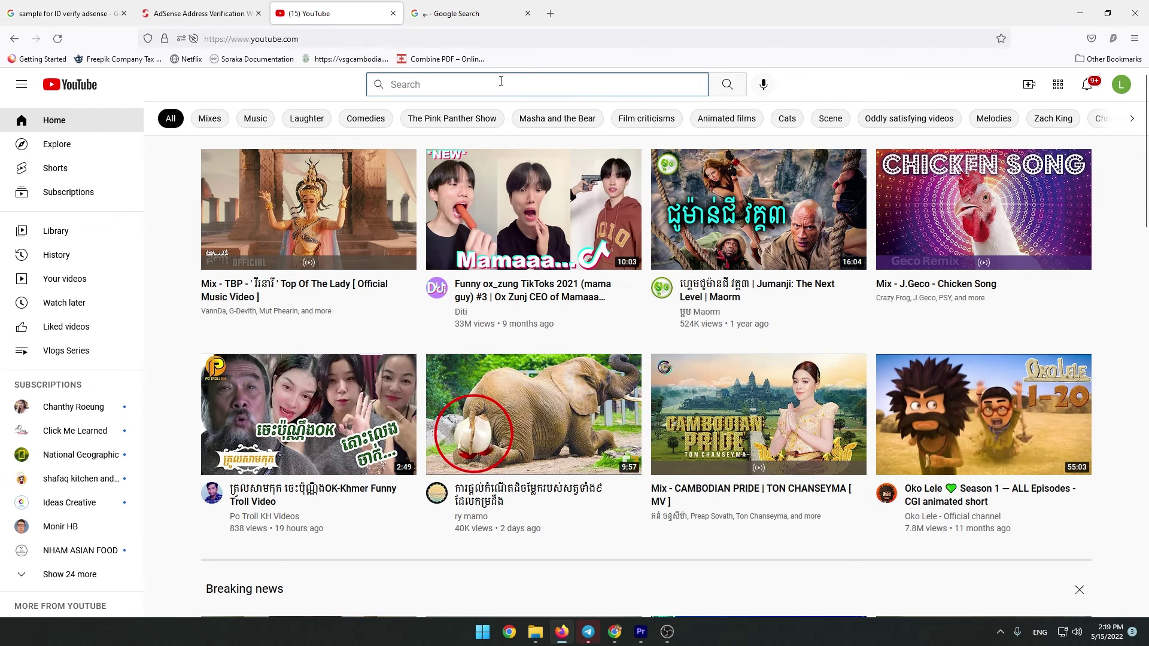
type("lonborey official")
key("Return")
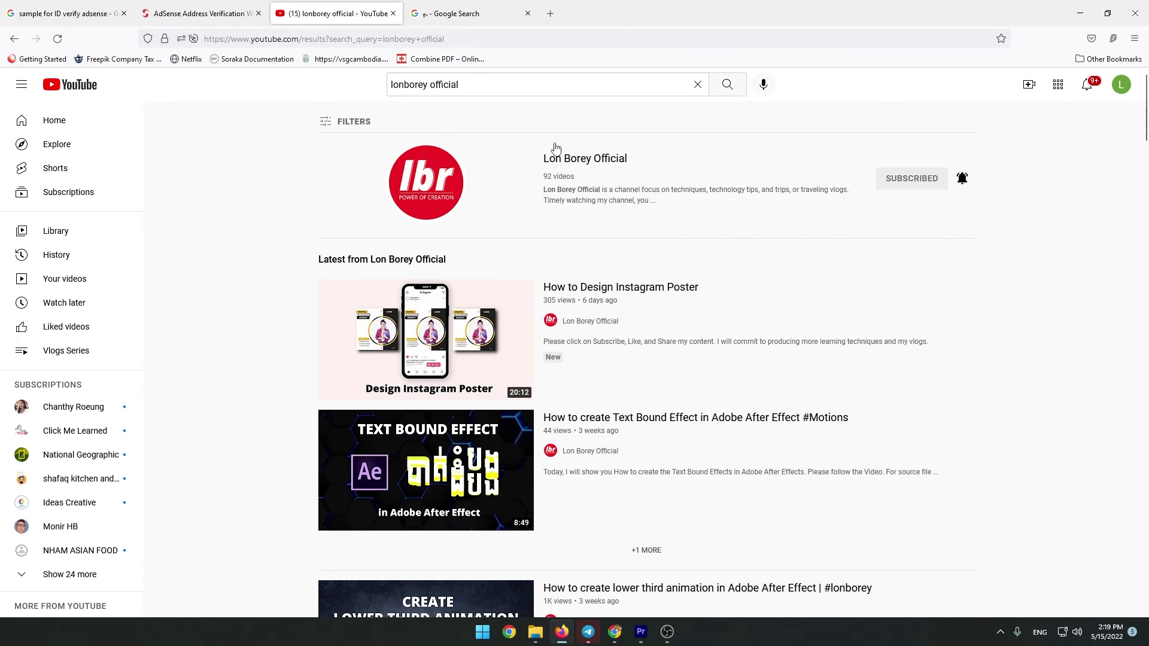
left_click(599, 164)
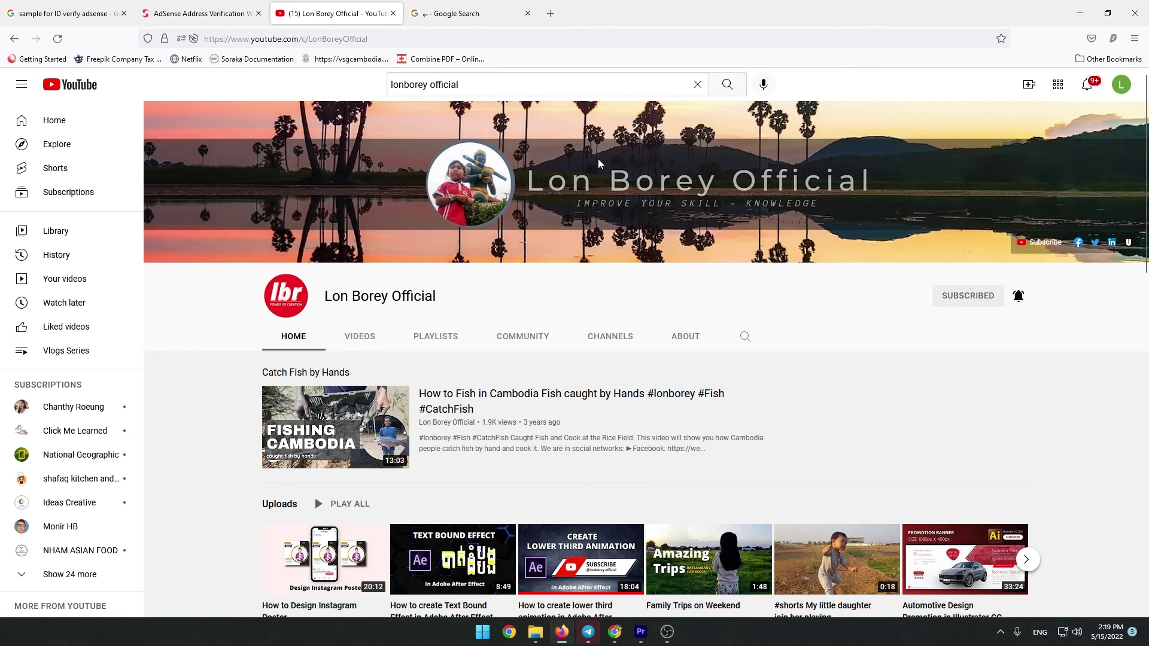
Step: Browse the channel's uploaded videos from the newest down to the oldest and return to the start of the list
left_click(362, 340)
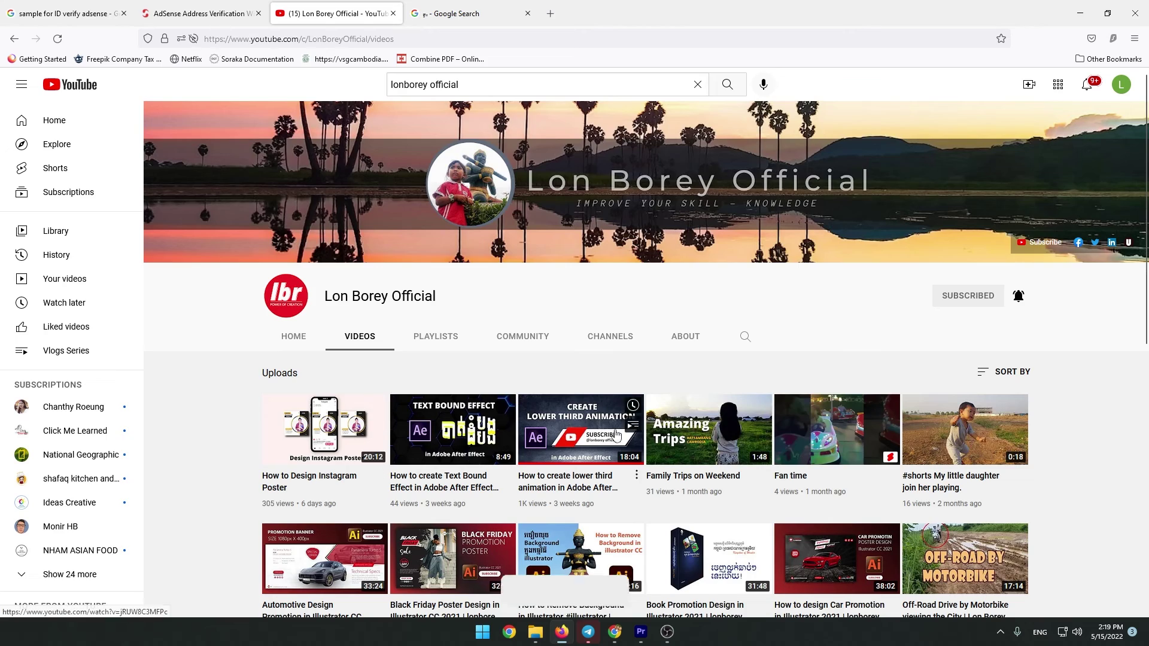
scroll(869, 434, "down", 3)
scroll(868, 434, "down", 12)
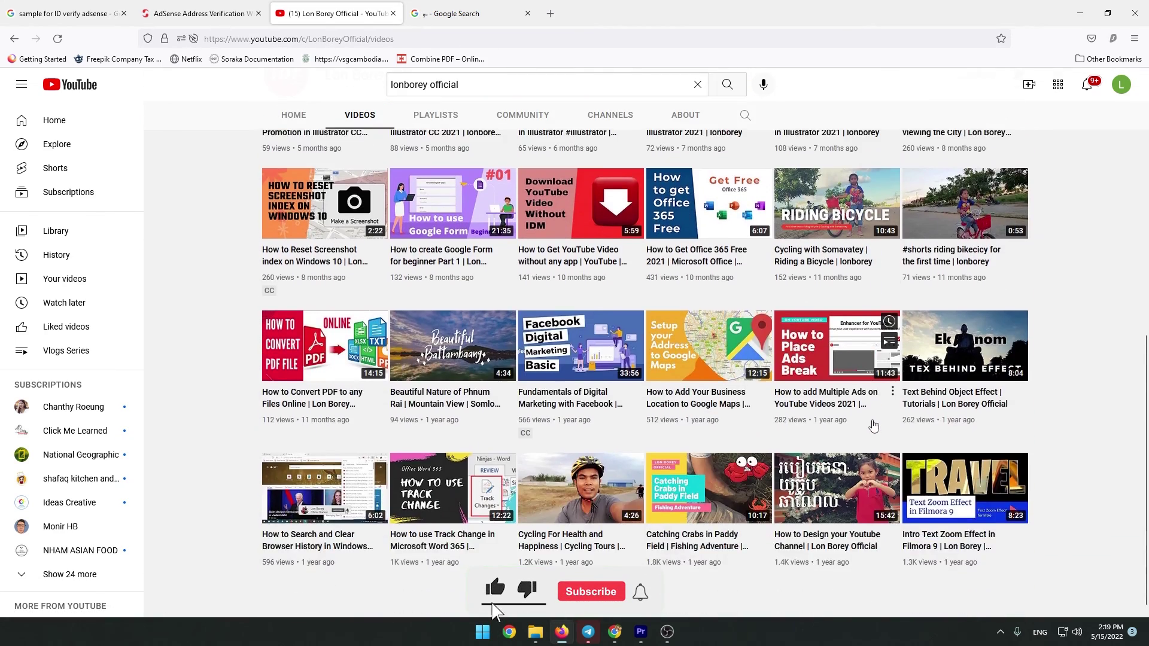
scroll(874, 423, "down", 15)
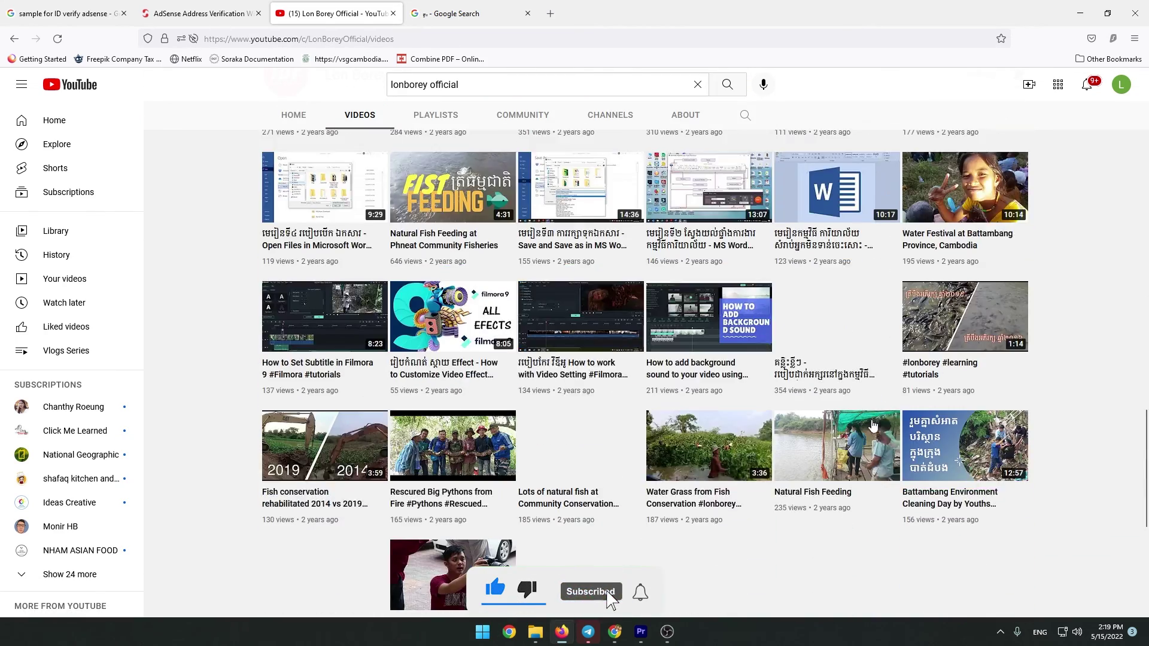
scroll(876, 422, "down", 3)
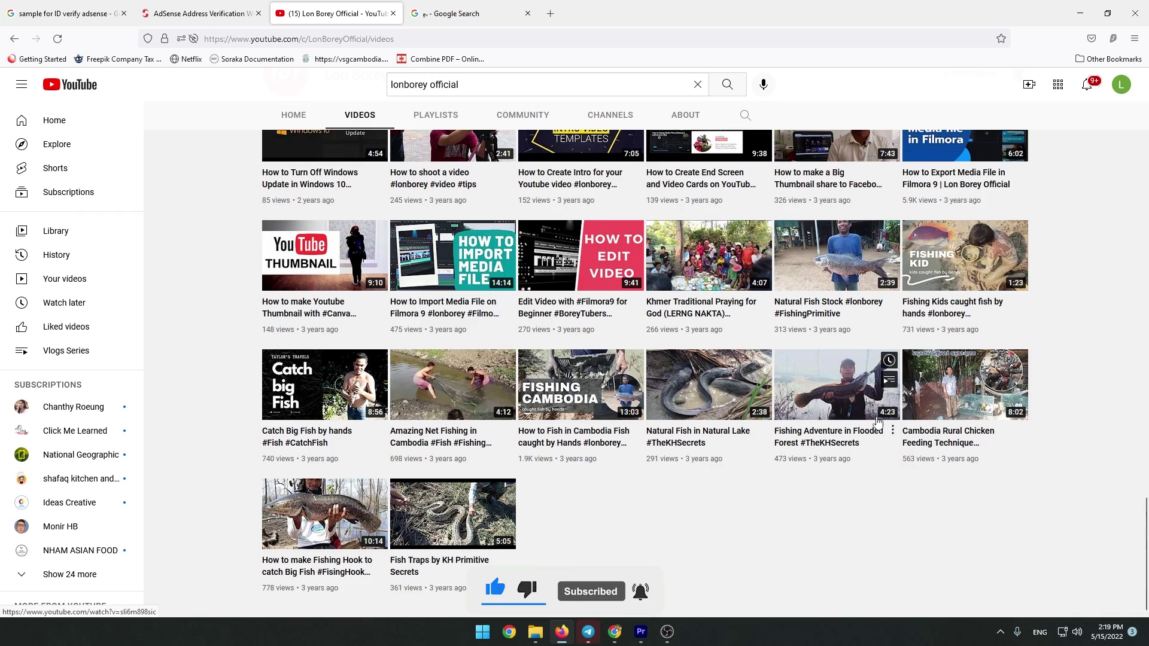
scroll(876, 420, "up", 10)
scroll(877, 421, "up", 15)
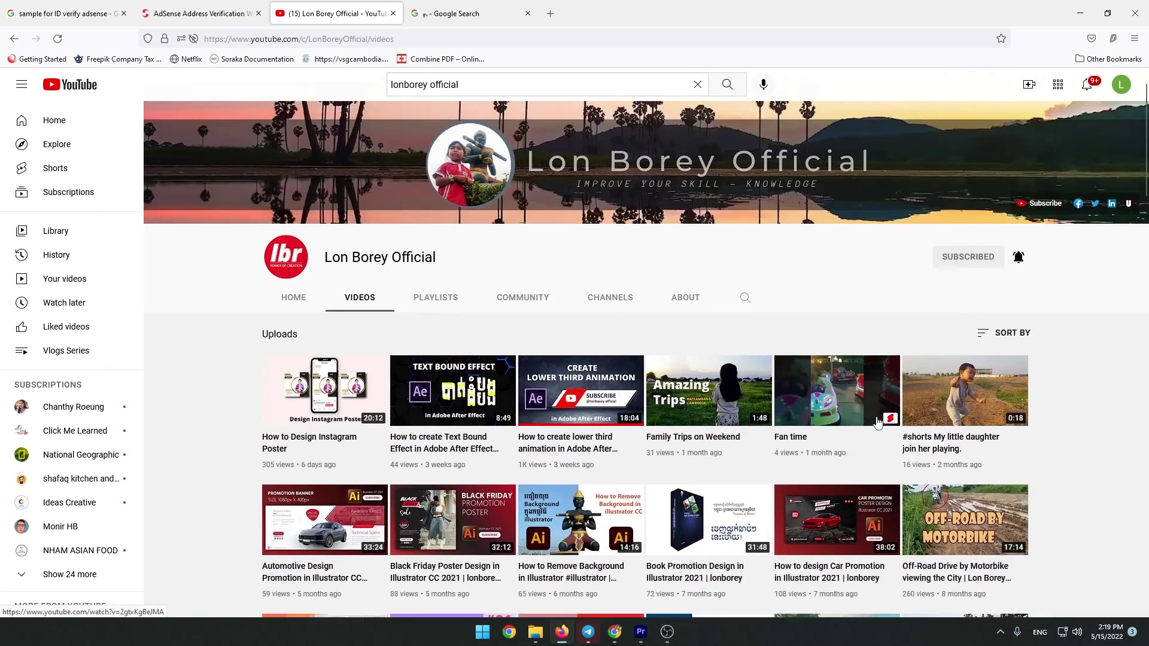
Step: Look through the channel's playlists, covering both the created playlists and the multiple playlists sections
left_click(440, 345)
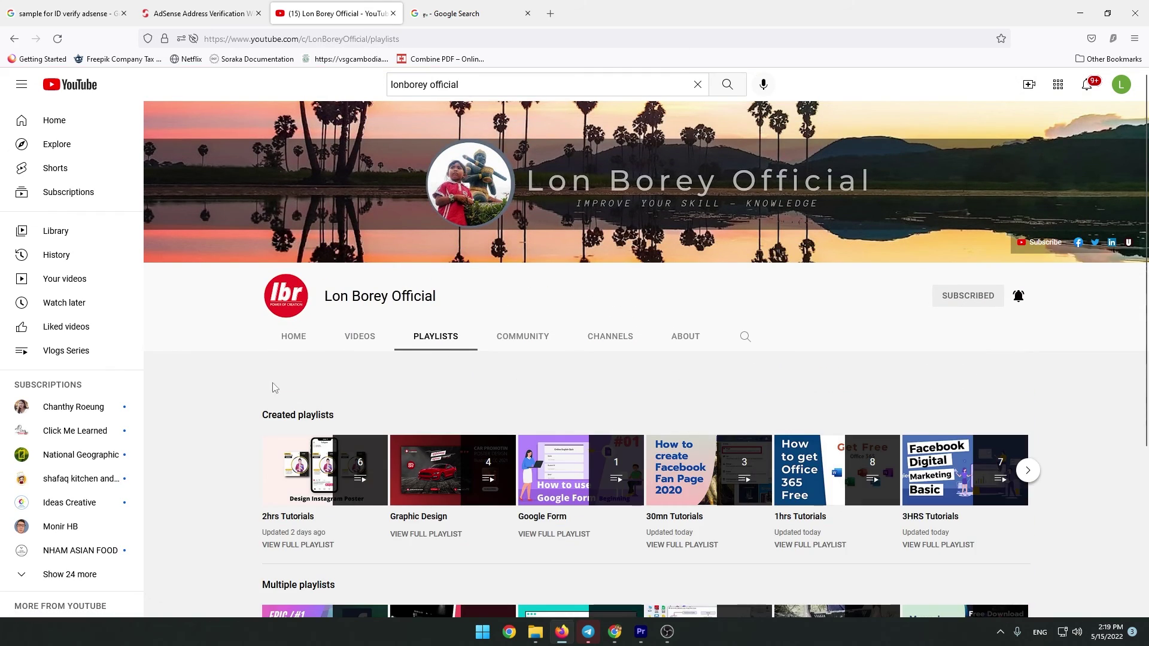
scroll(191, 407, "down", 2)
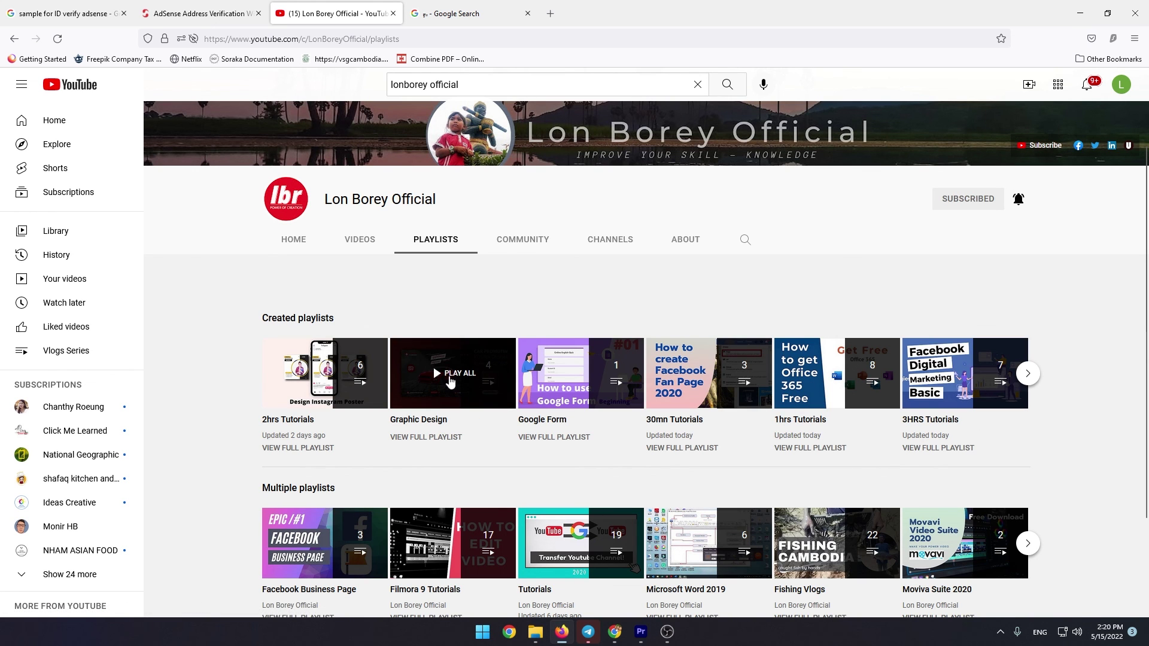
scroll(450, 380, "down", 2)
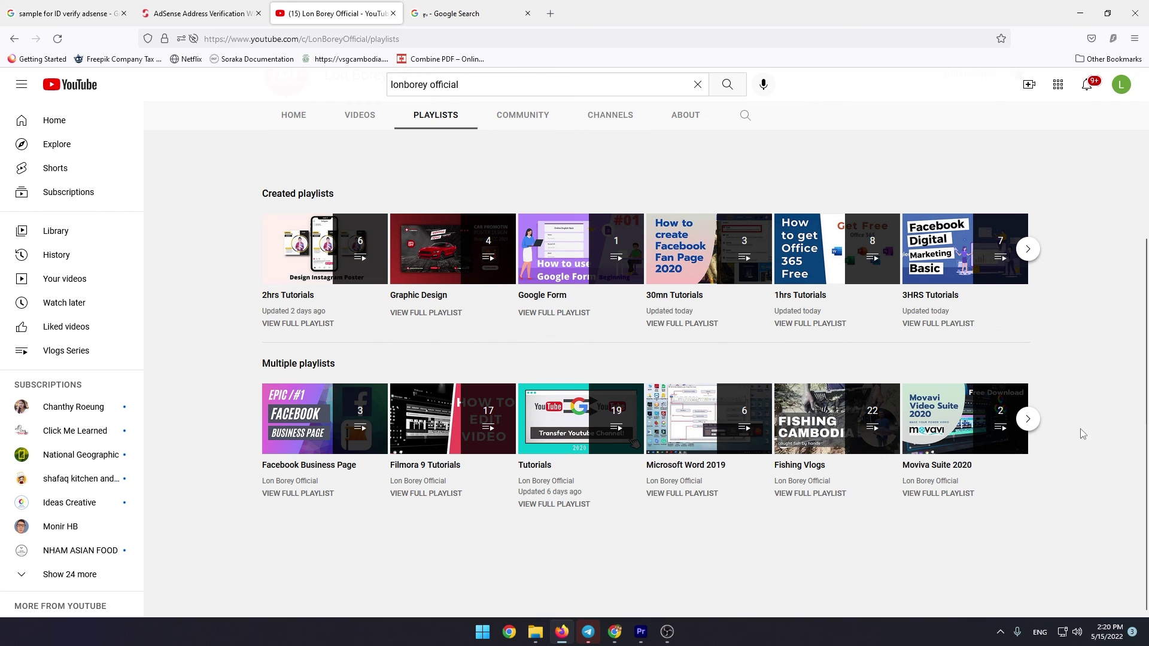
scroll(1097, 385, "up", 1)
scroll(1097, 385, "down", 1)
scroll(1100, 390, "up", 3)
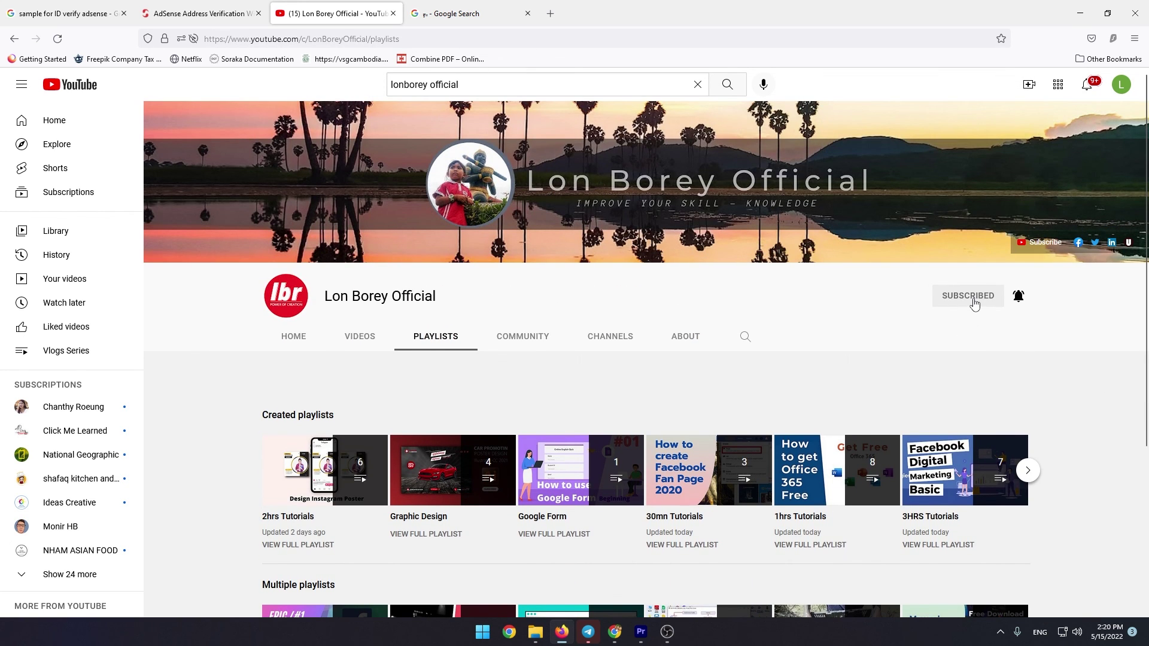